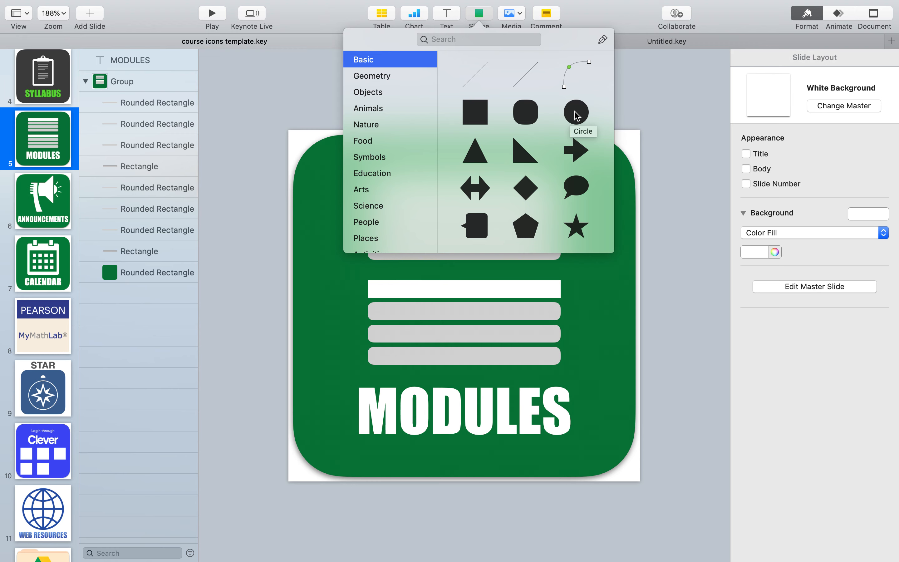
# View the Web Resources icon slide in the course icons template
pyautogui.scroll(-5, 48, 368)
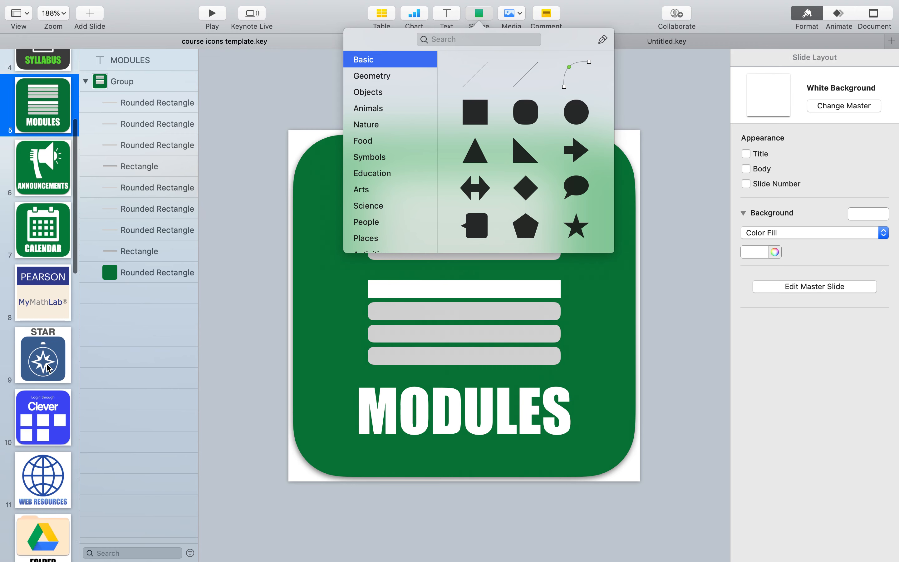
pyautogui.click(54, 322)
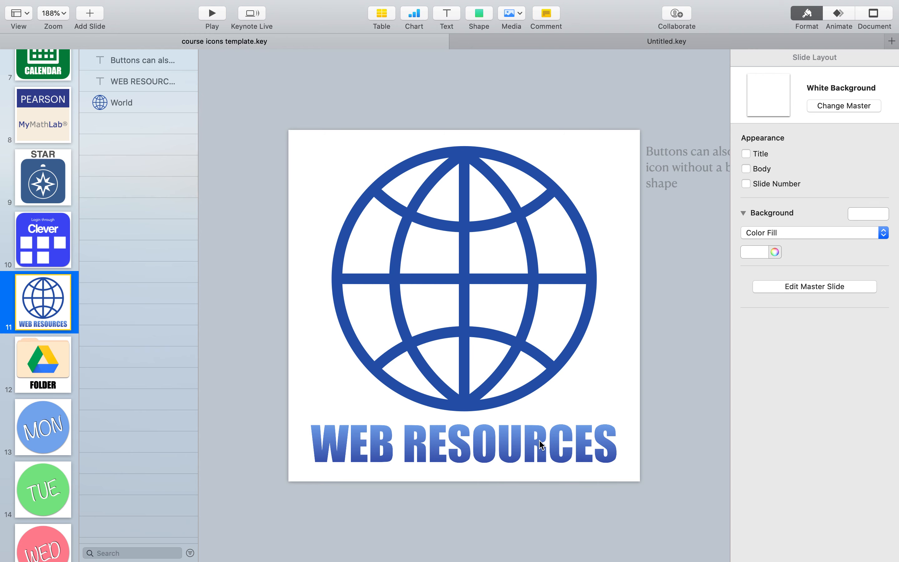
# Switch to the Untitled.key presentation, add a text box to its blank slide and show the text formatting options
pyautogui.click(683, 37)
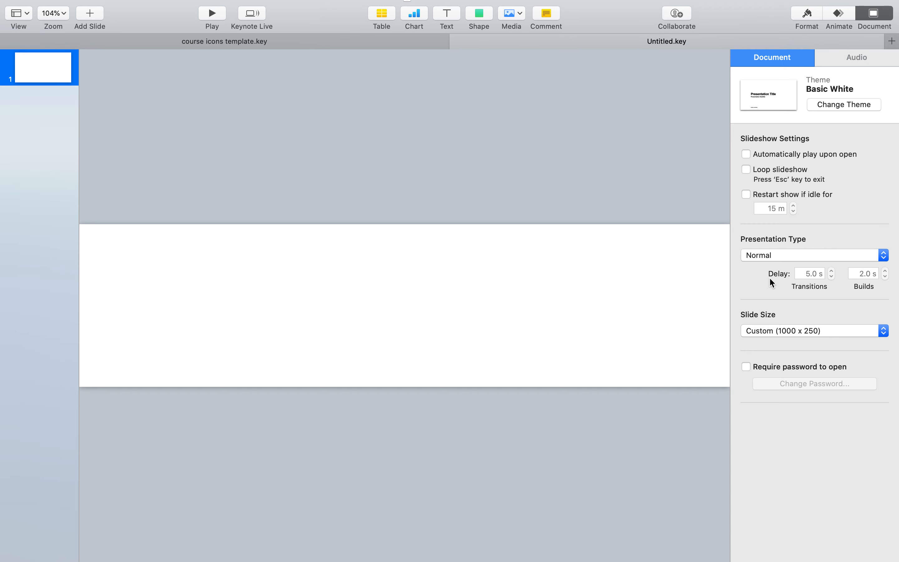
pyautogui.click(477, 13)
pyautogui.click(447, 13)
pyautogui.click(448, 15)
pyautogui.click(805, 16)
pyautogui.click(819, 62)
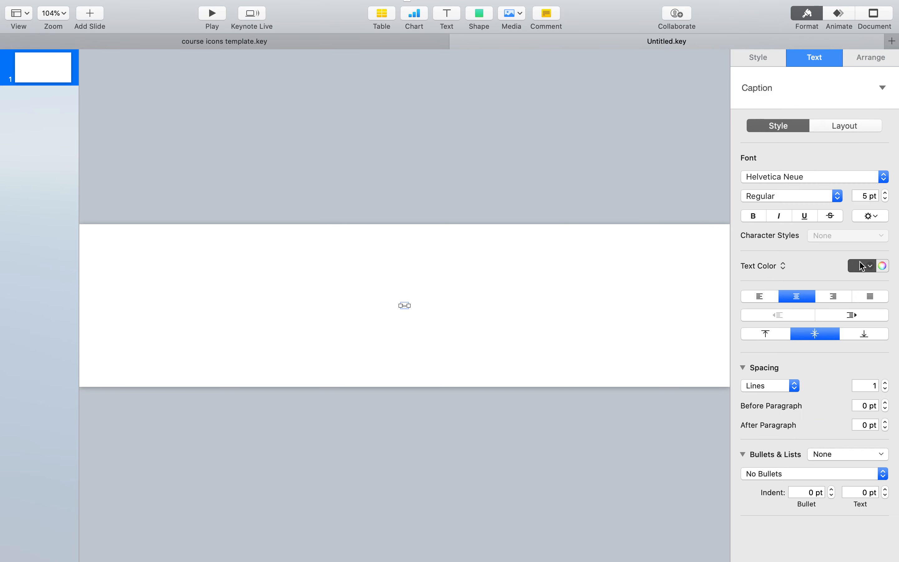
# Try a font size of 200 pt on the new text box and settle on 150 pt
pyautogui.doubleClick(865, 196)
pyautogui.write('200')
pyautogui.press('Return')
pyautogui.write('15')
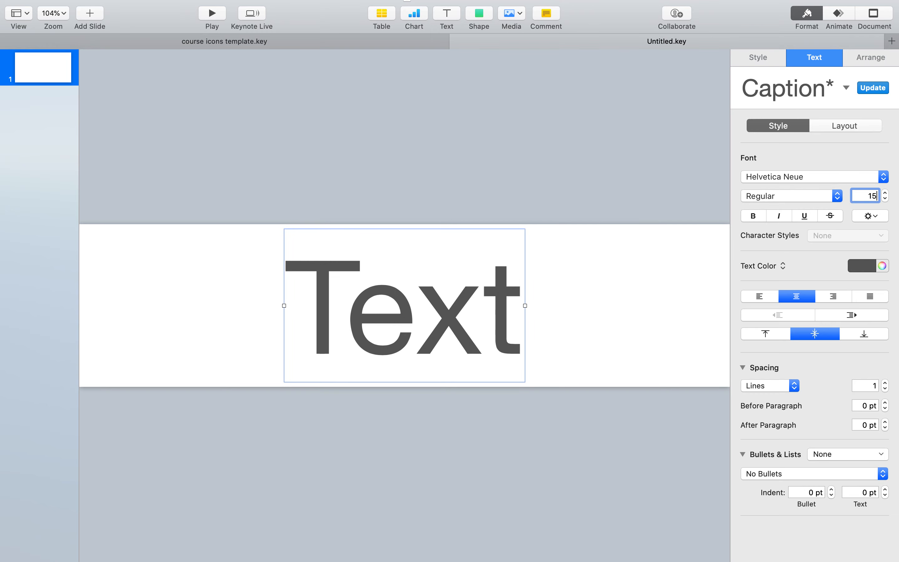
pyautogui.write('0')
pyautogui.press('Return')
# Move the text box to the left side of the slide and set its font to Lemon Tuesday
pyautogui.click(559, 418)
pyautogui.moveTo(416, 290); pyautogui.dragTo(236, 320)
pyautogui.scroll(-5, 209, 317)
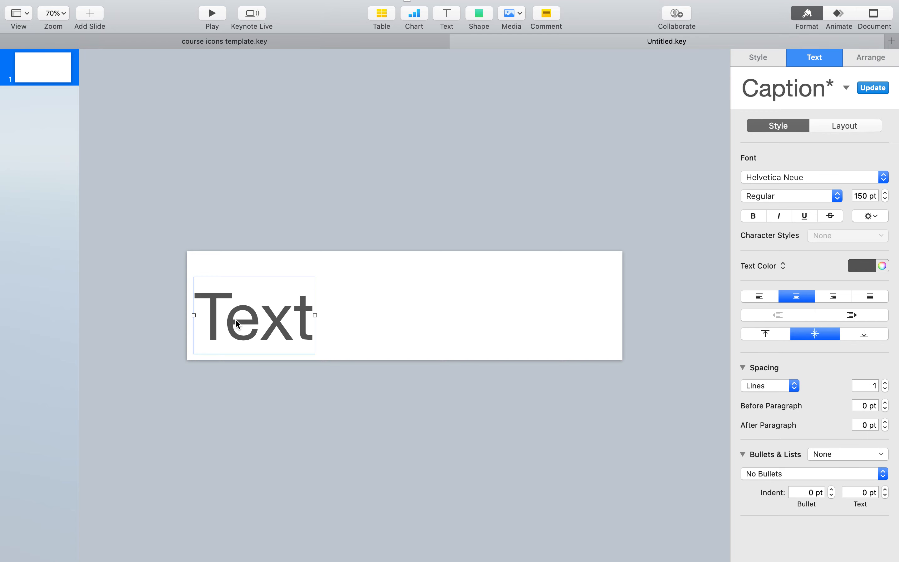
pyautogui.click(769, 179)
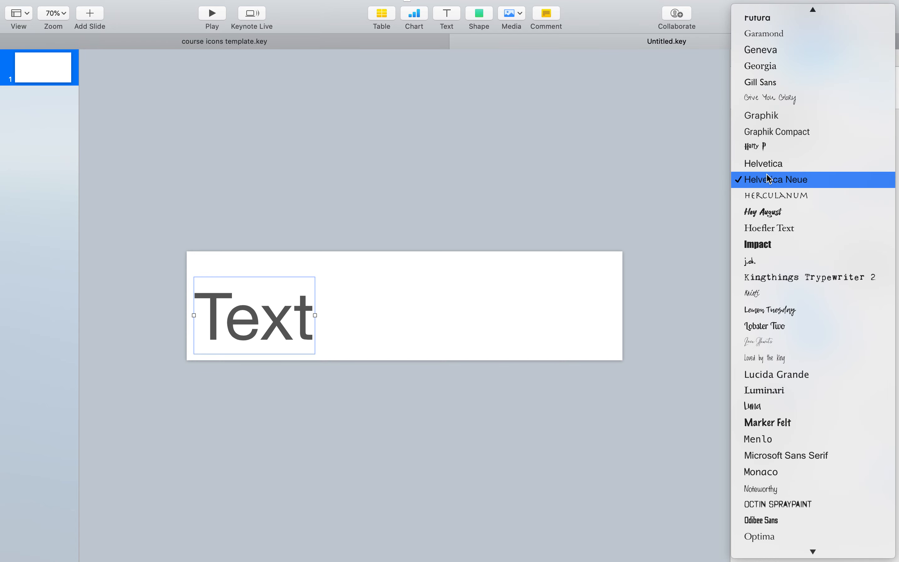
pyautogui.click(801, 309)
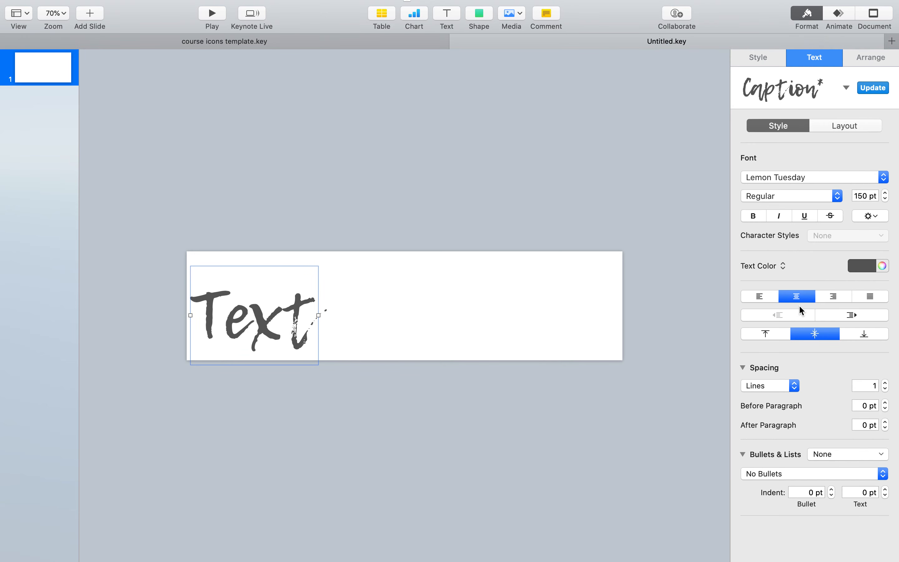
# Replace the placeholder text with "Personal Finance" and widen the text box so the words fit on one line
pyautogui.write('Perso')
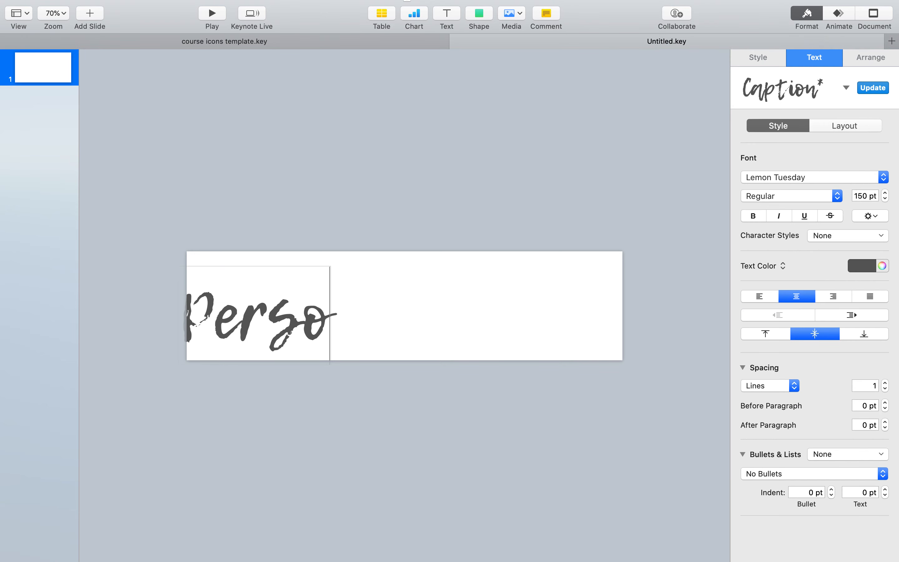
pyautogui.write('nal Finance')
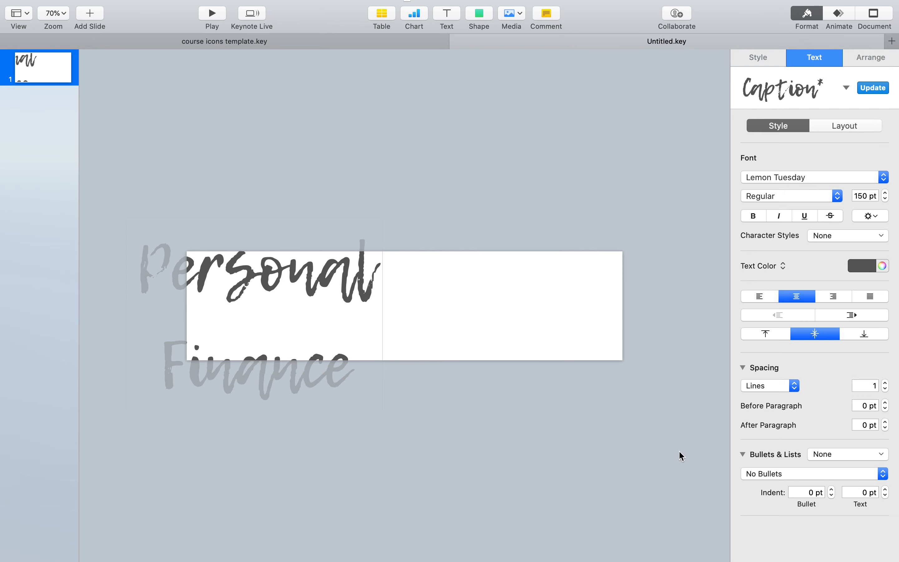
pyautogui.click(612, 444)
pyautogui.click(372, 292)
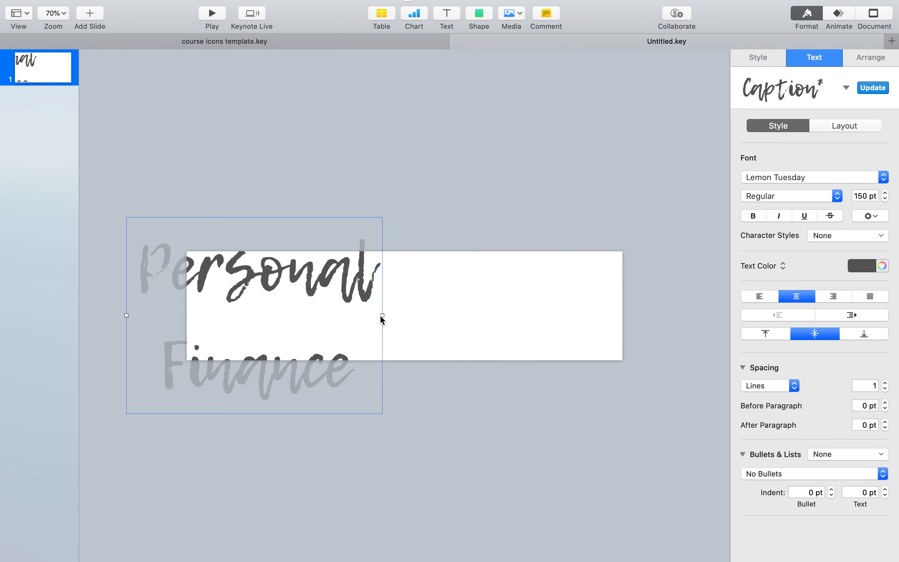
pyautogui.moveTo(381, 315)
pyautogui.mouseDown()
pyautogui.moveTo(642, 324)
pyautogui.moveTo(197, 320)
pyautogui.mouseUp()
# Replace the text box's wording with "Health"
pyautogui.write('Health')
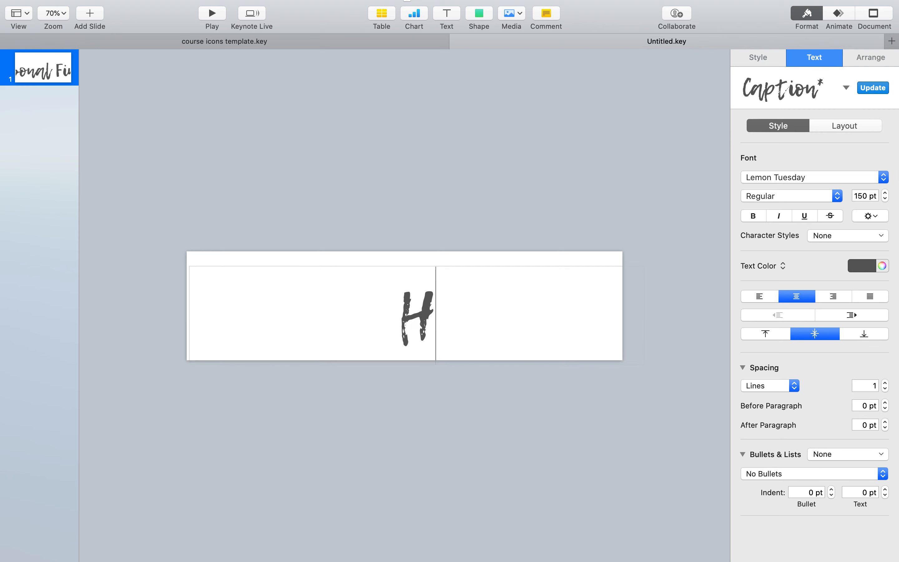
pyautogui.click(489, 402)
pyautogui.click(475, 337)
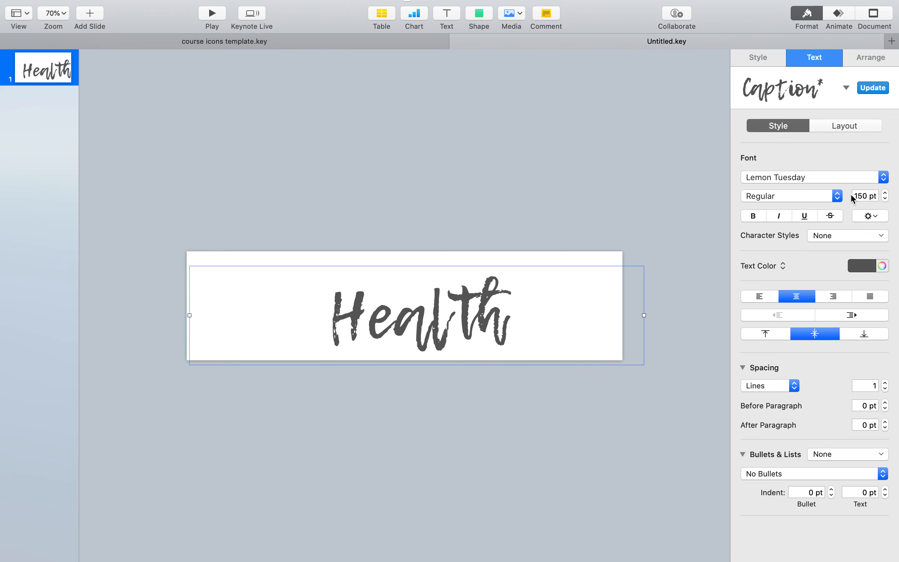
# Try the 28 Days Later and Futura fonts on the Health text
pyautogui.click(819, 178)
pyautogui.click(806, 301)
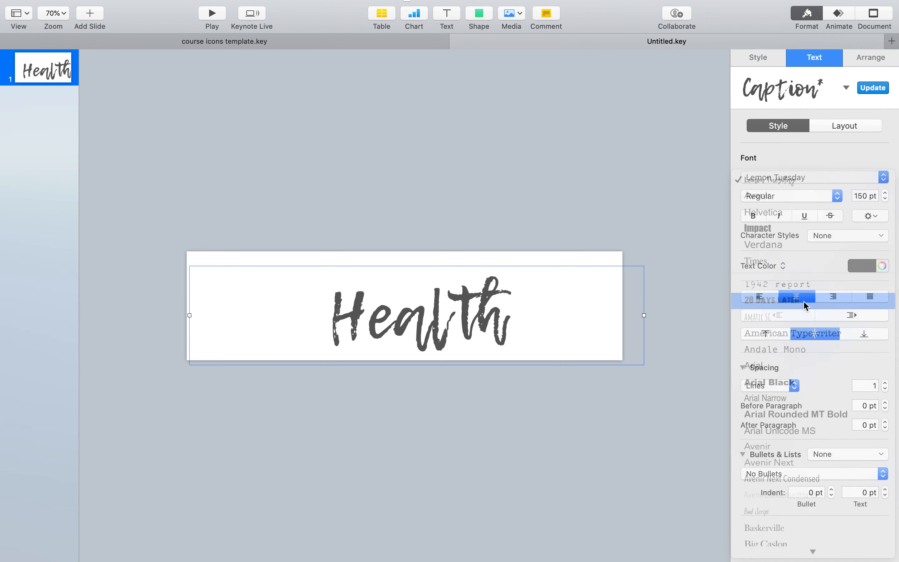
pyautogui.click(792, 177)
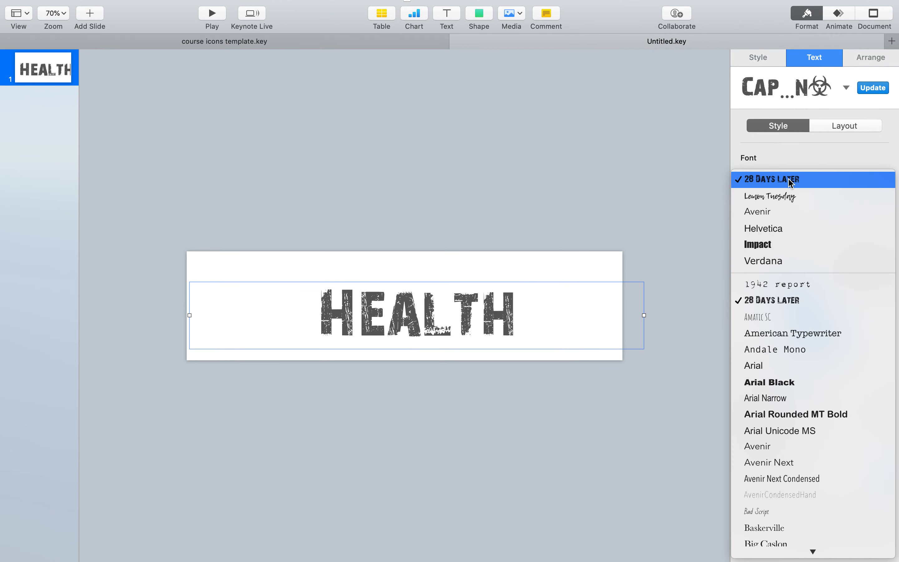
pyautogui.scroll(-10, 804, 426)
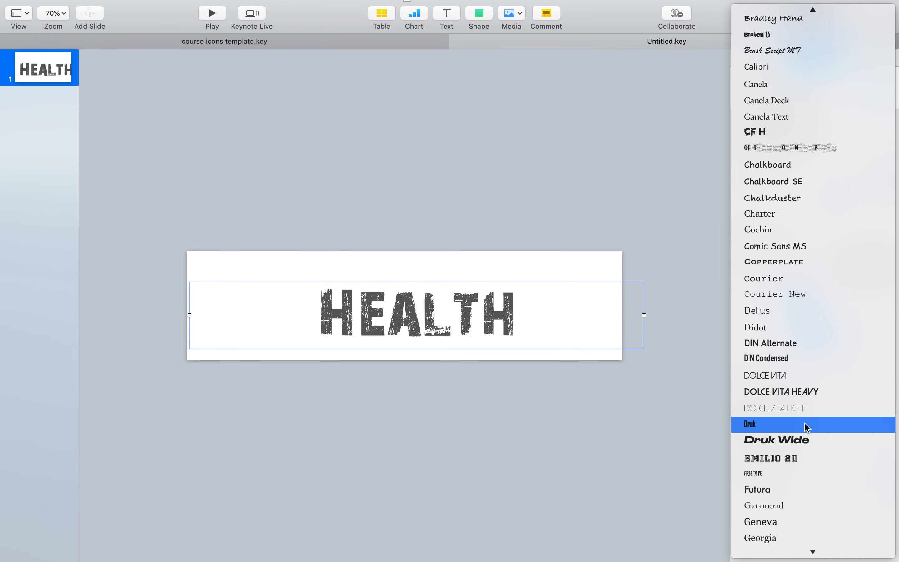
pyautogui.scroll(-5, 804, 425)
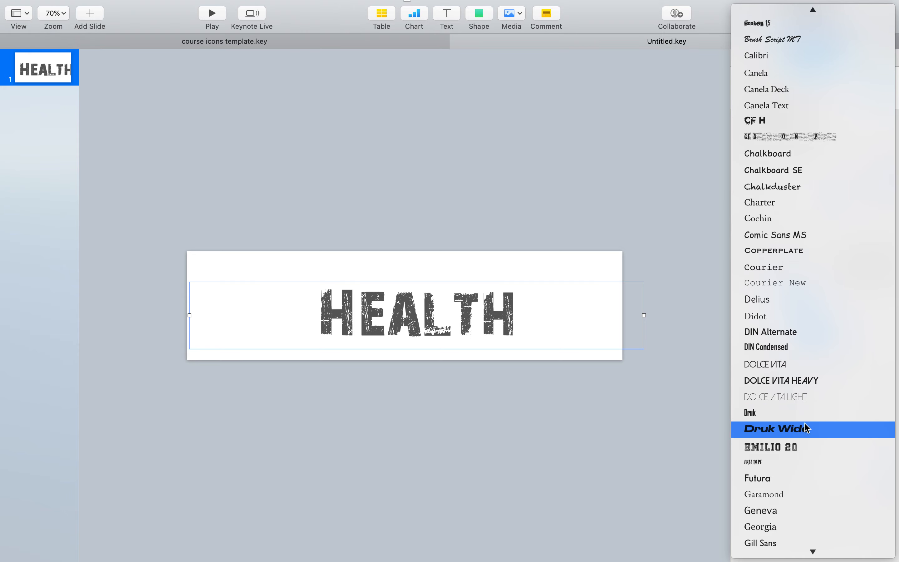
pyautogui.click(807, 409)
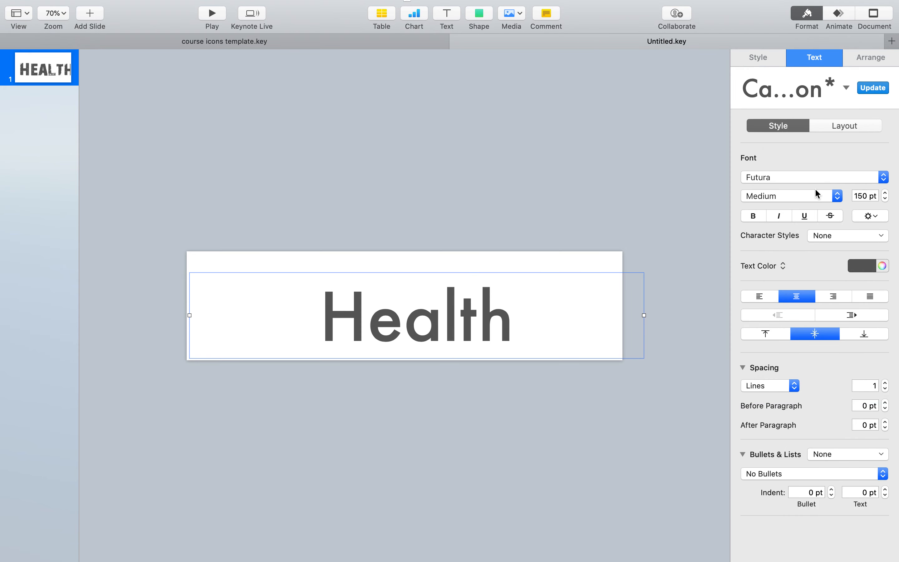
# Set the Health text's font to Riverside Texture and move the text to the left side of the slide
pyautogui.click(797, 178)
pyautogui.scroll(-15, 802, 442)
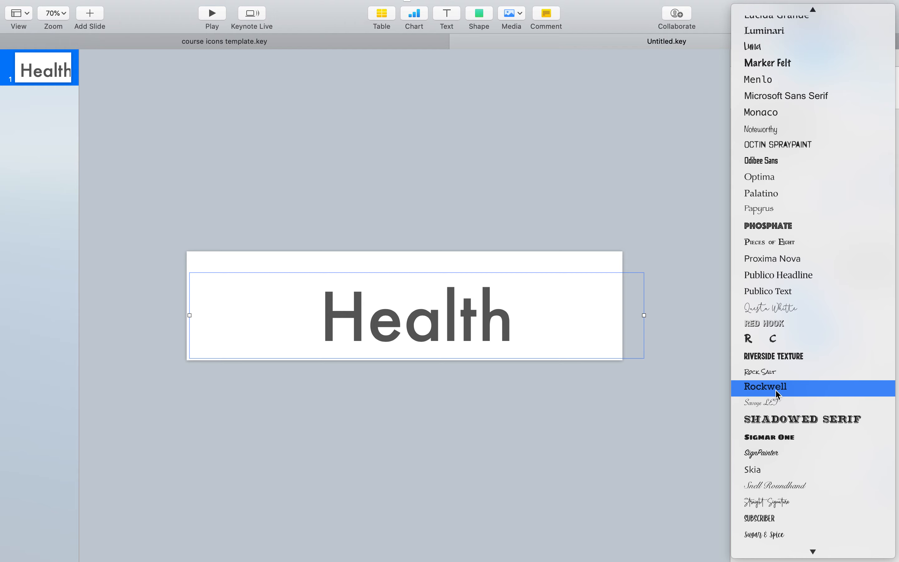
pyautogui.click(788, 359)
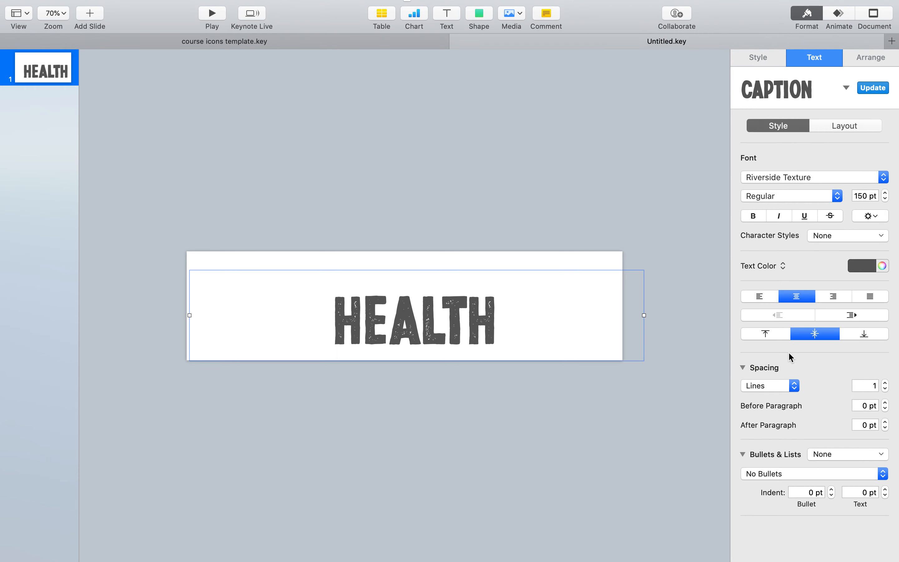
pyautogui.click(559, 427)
pyautogui.moveTo(463, 319)
pyautogui.mouseDown()
pyautogui.moveTo(548, 322)
pyautogui.moveTo(503, 312)
pyautogui.moveTo(327, 321)
pyautogui.mouseUp()
pyautogui.click(387, 412)
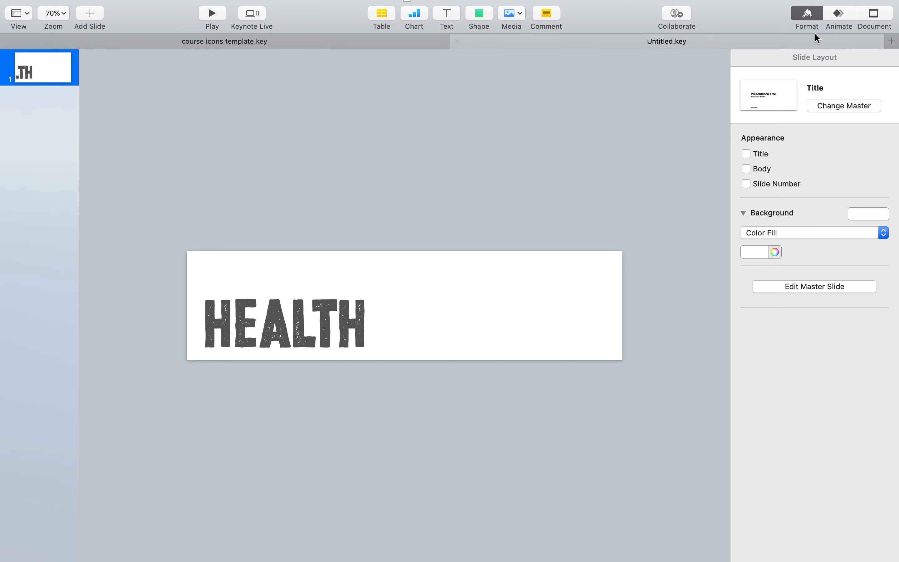
# Look over the slide's transition options and the presentation's available export formats
pyautogui.click(840, 13)
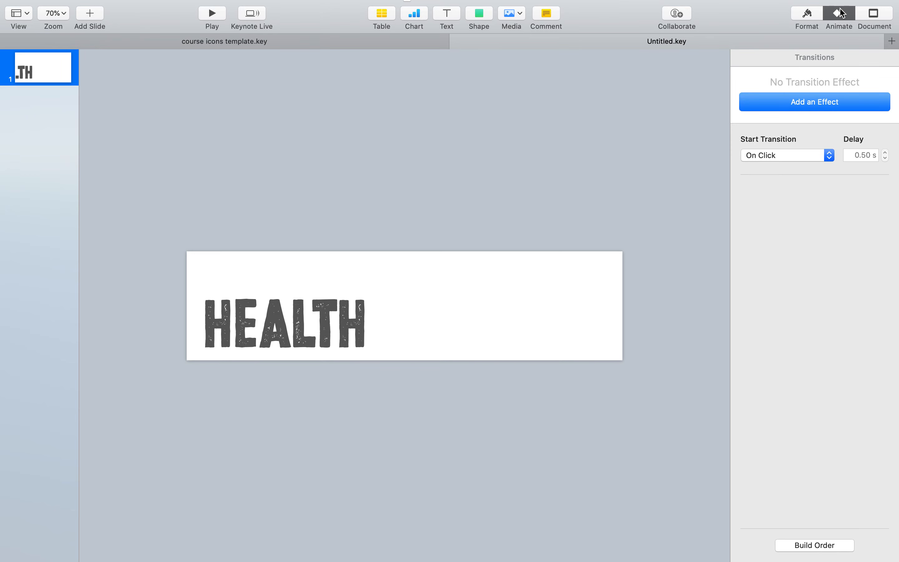
pyautogui.click(88, 6)
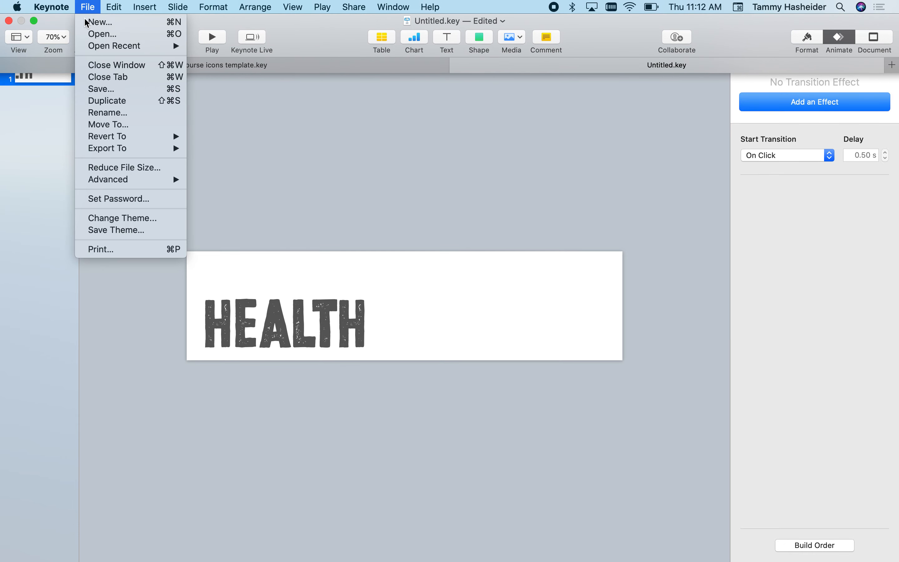
pyautogui.moveTo(112, 148)
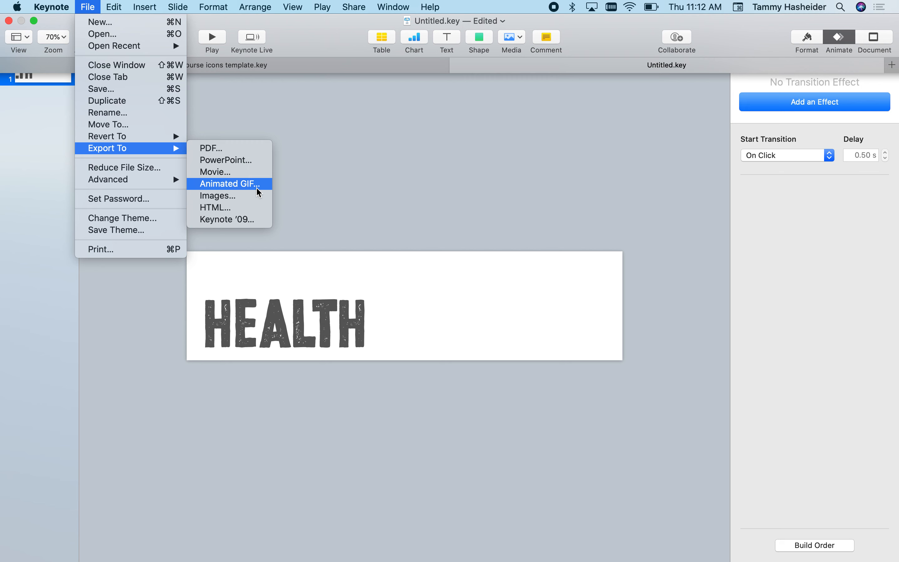
pyautogui.click(322, 189)
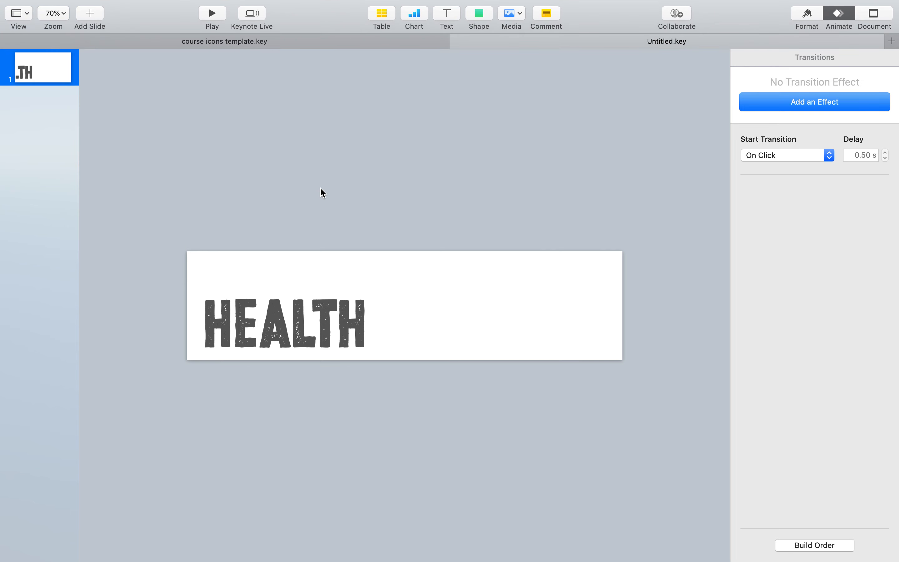
pyautogui.click(314, 40)
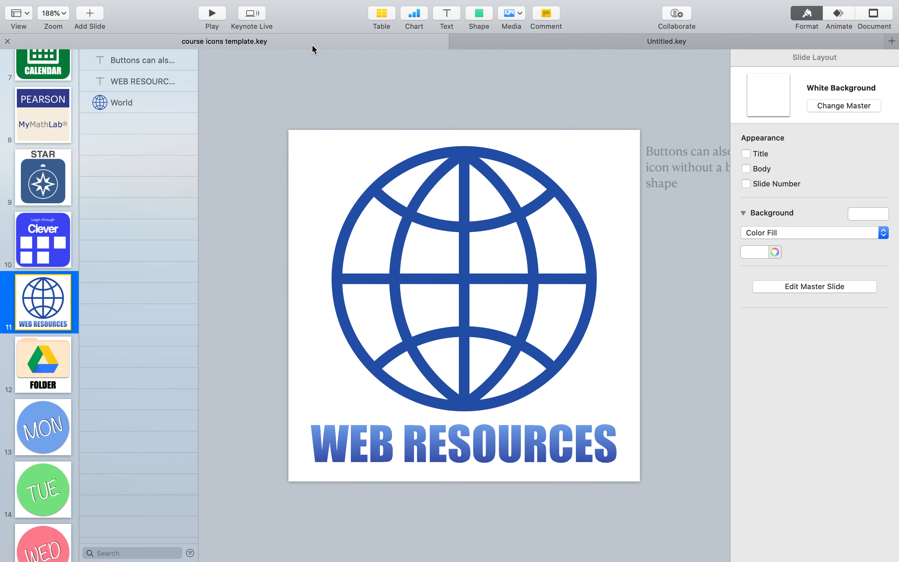
pyautogui.click(543, 44)
pyautogui.click(383, 44)
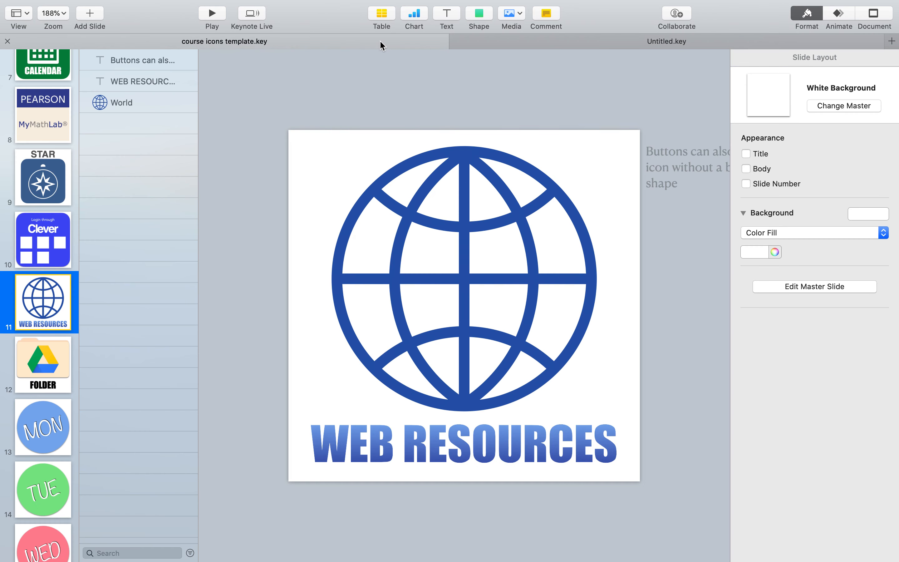
pyautogui.click(512, 45)
# Open the image export settings, choose the PNG format for all slides, and close them without exporting
pyautogui.click(88, 6)
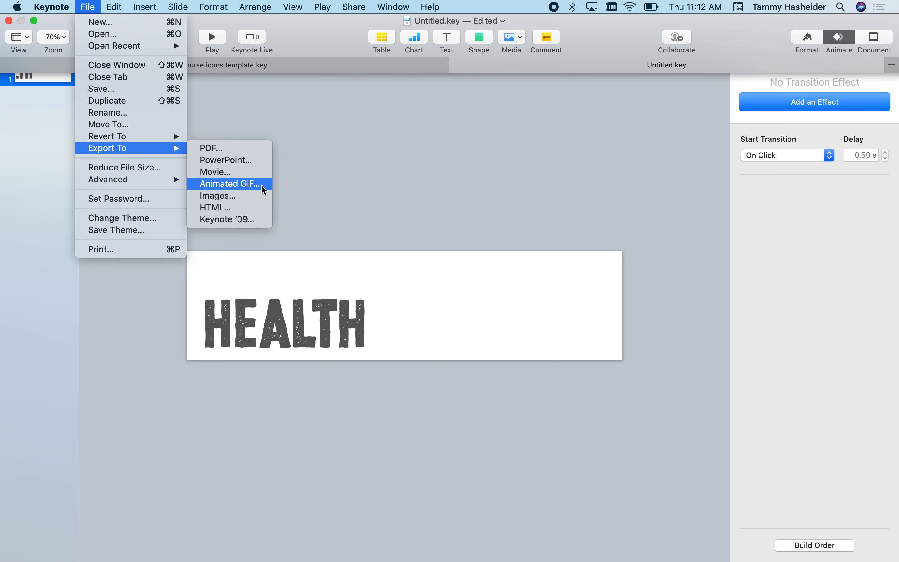
pyautogui.click(234, 199)
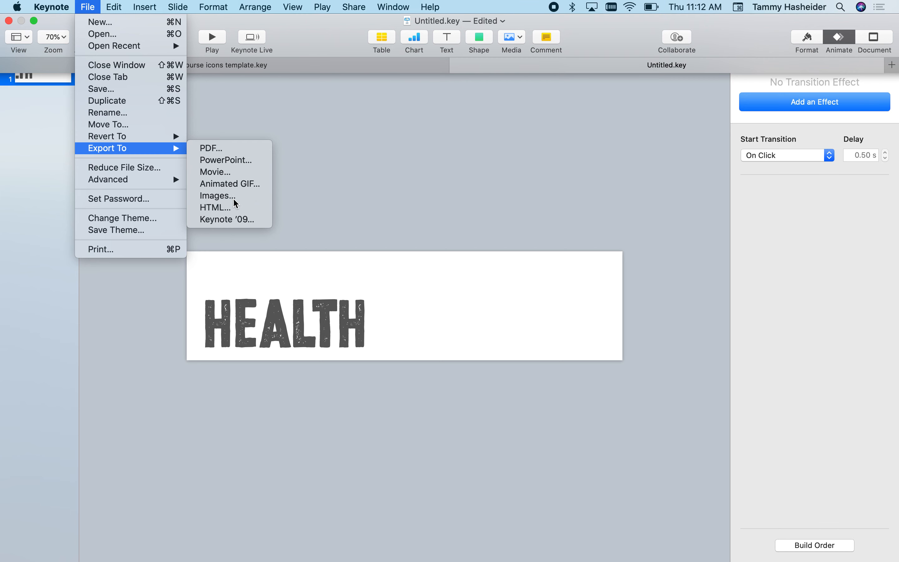
pyautogui.click(400, 176)
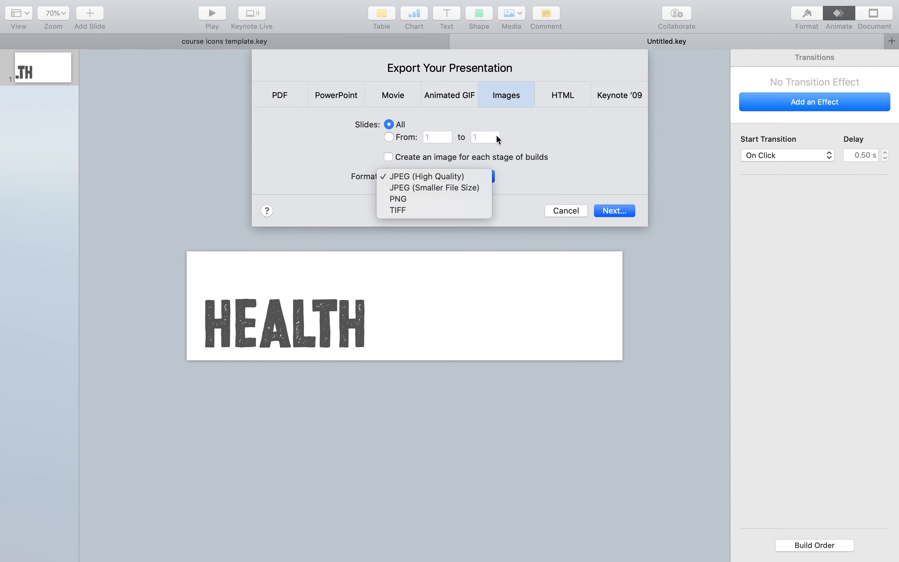
pyautogui.click(448, 155)
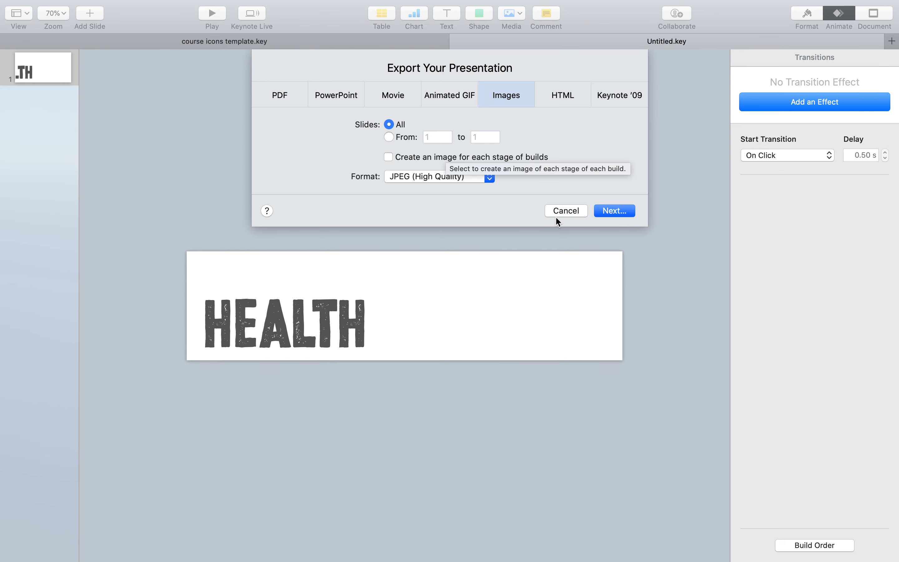
pyautogui.click(456, 174)
pyautogui.click(441, 202)
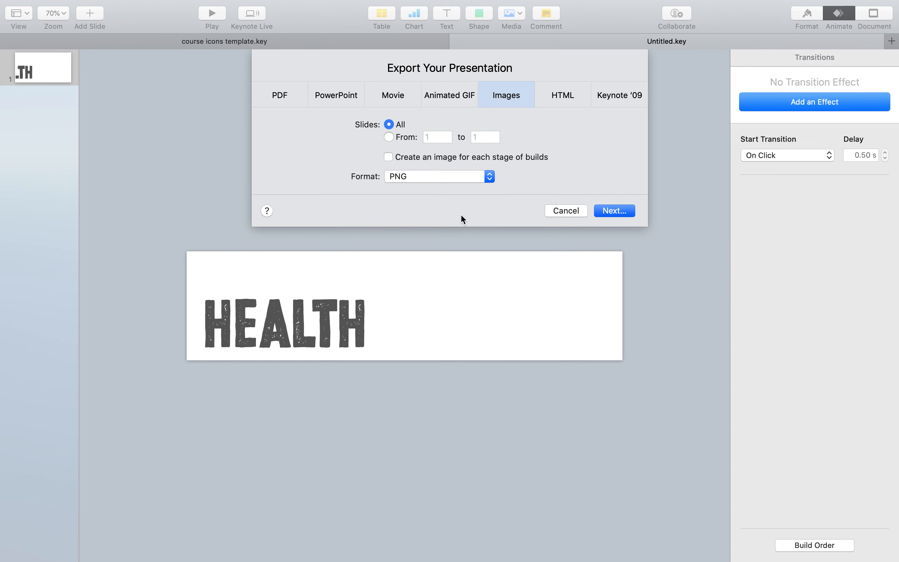
pyautogui.click(562, 211)
pyautogui.click(569, 304)
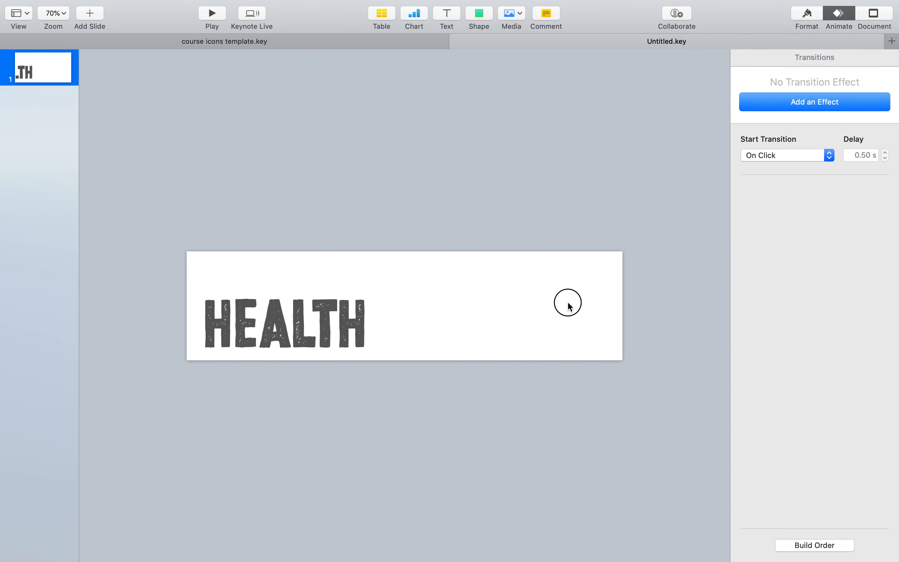
# Try gradient fills in blue, teal and yellow-orange on the slide background
pyautogui.click(868, 15)
pyautogui.click(806, 16)
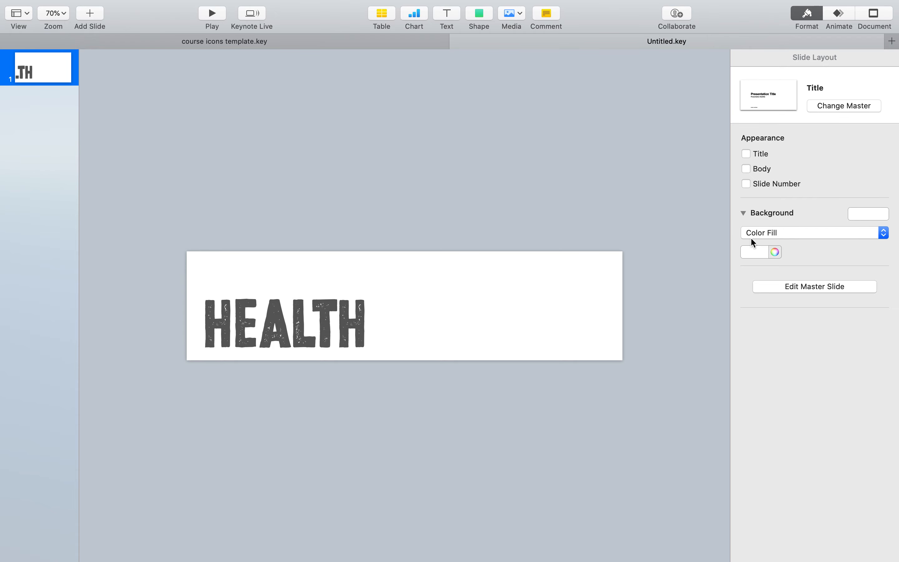
pyautogui.click(762, 252)
pyautogui.click(776, 232)
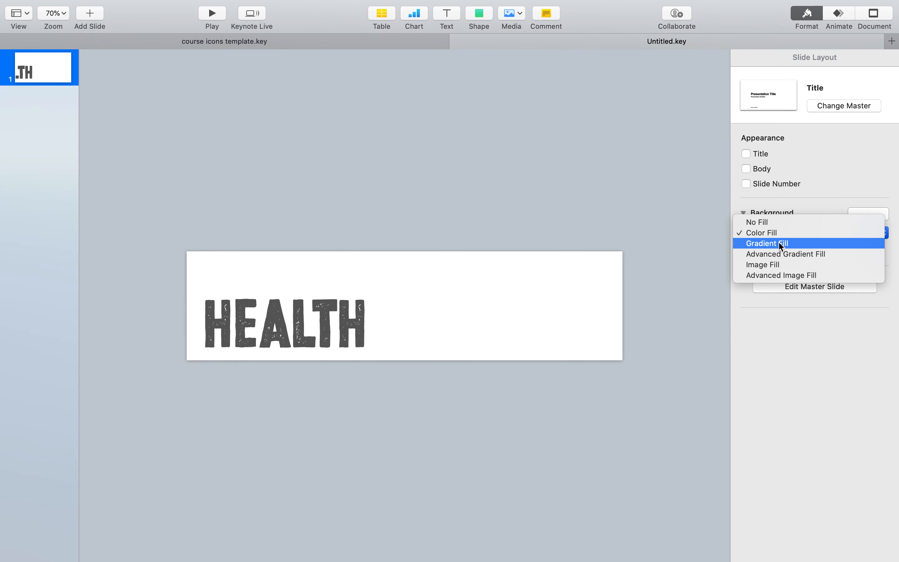
pyautogui.press('Escape')
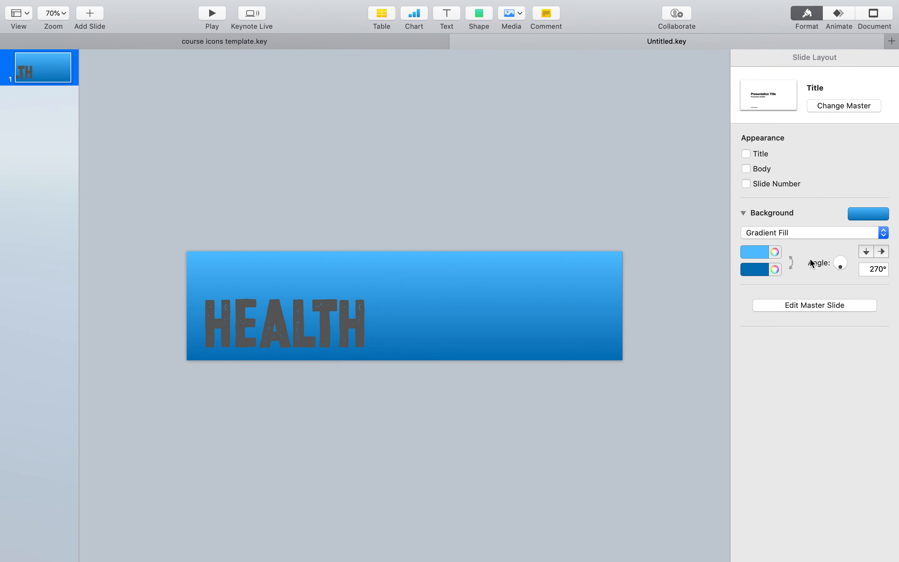
pyautogui.click(874, 215)
pyautogui.click(777, 360)
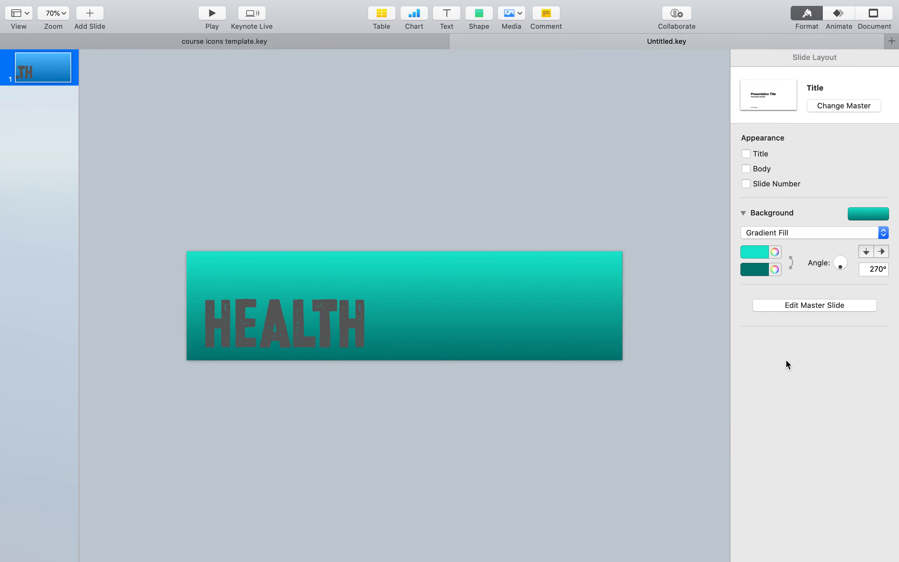
pyautogui.click(879, 213)
pyautogui.click(820, 357)
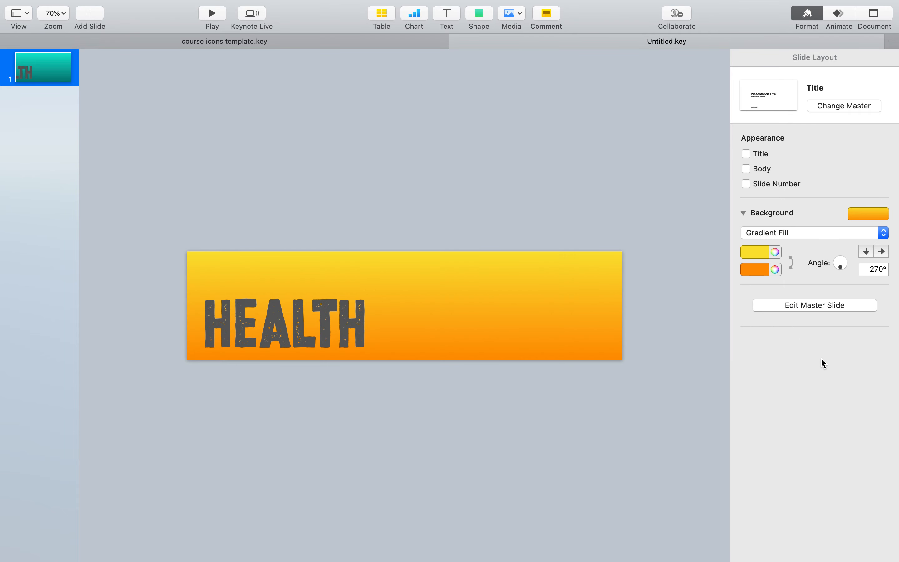
# Change the slide background to a solid color fill and pick a bright pink
pyautogui.click(776, 232)
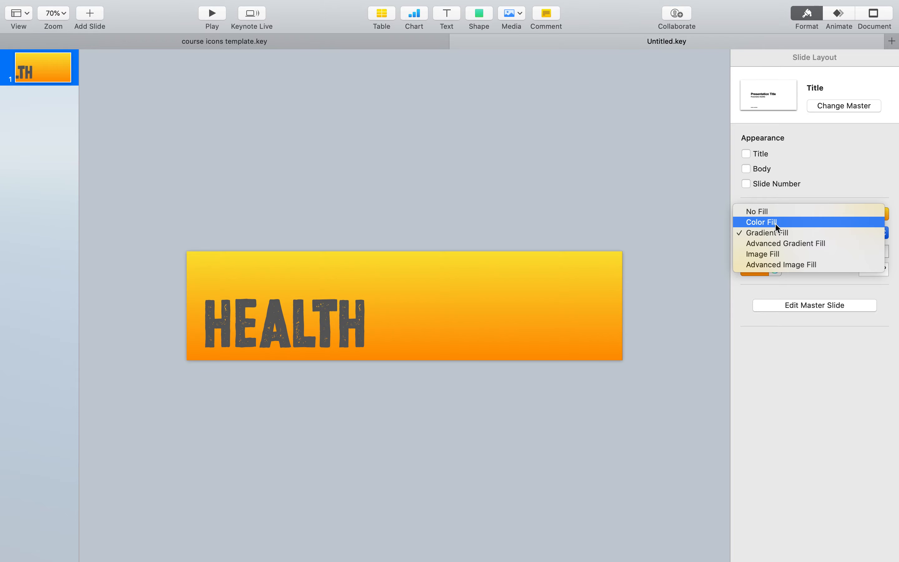
pyautogui.click(754, 221)
pyautogui.click(775, 252)
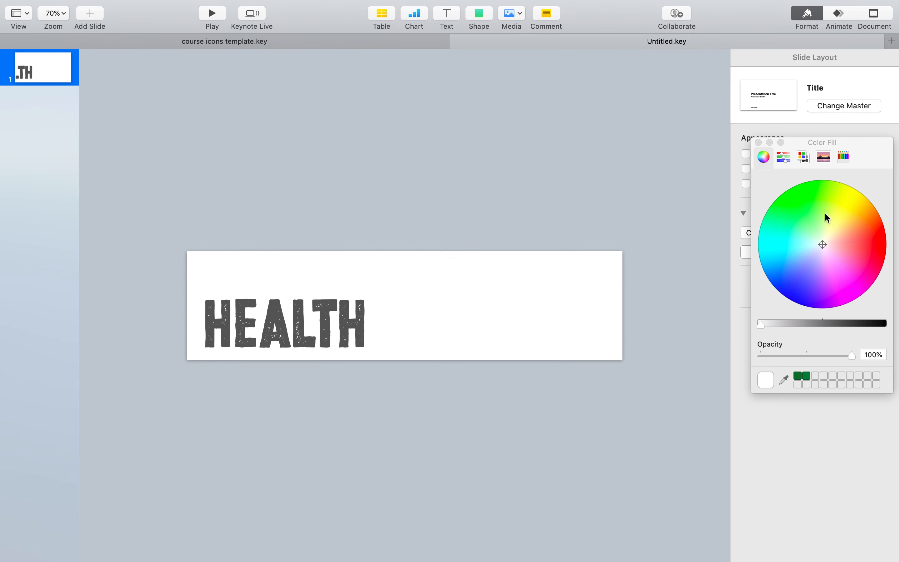
pyautogui.moveTo(826, 215); pyautogui.dragTo(861, 273)
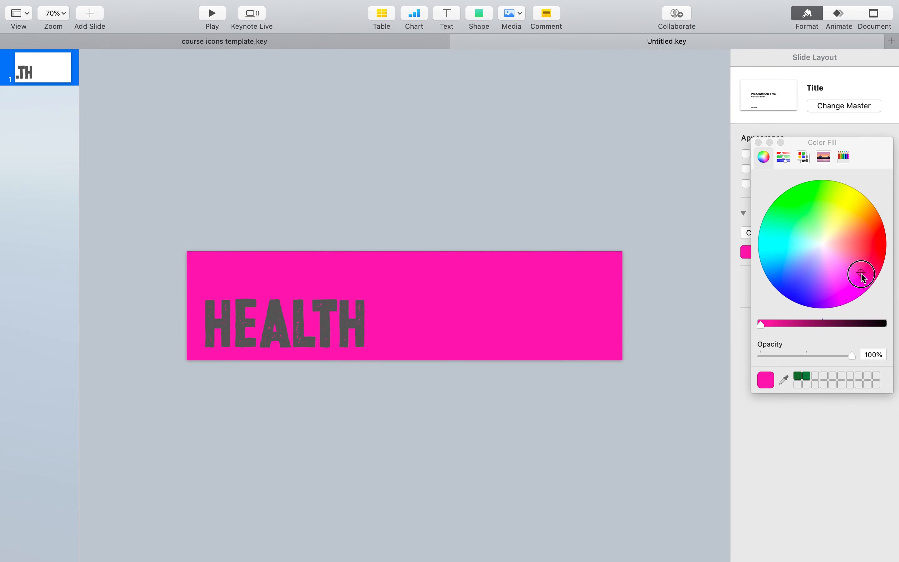
pyautogui.click(758, 142)
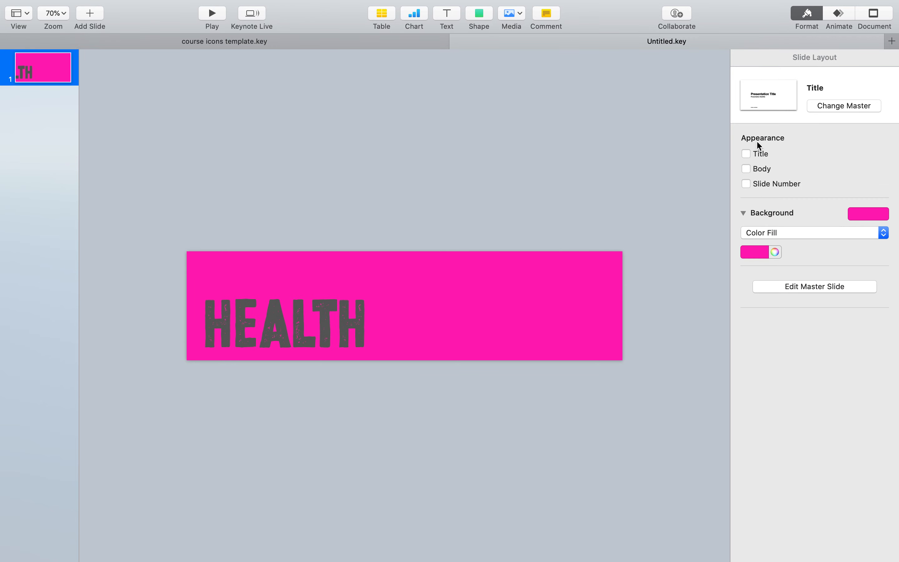
# Set the banner slide's background to No Fill
pyautogui.click(756, 228)
pyautogui.click(756, 224)
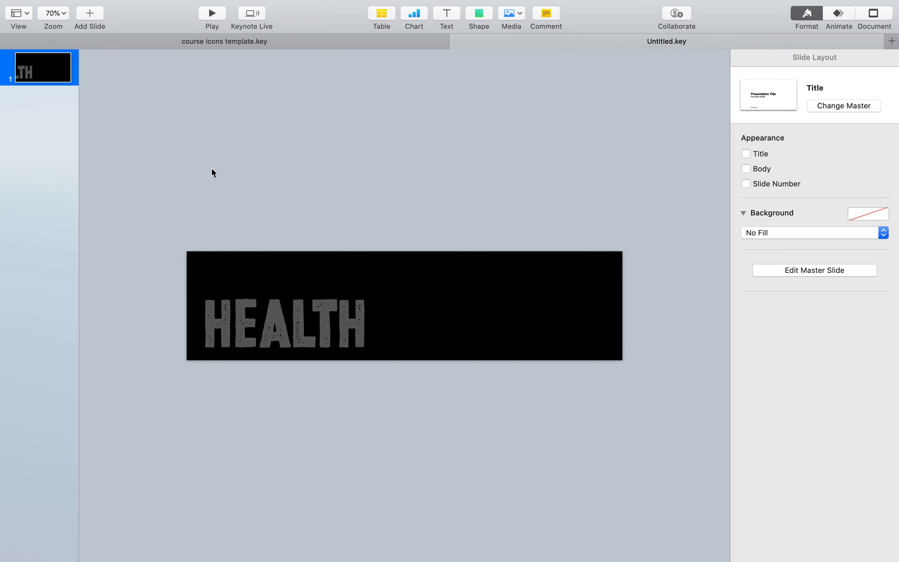
# Look over the slides in the course icons template and return to the untitled banner presentation
pyautogui.click(247, 69)
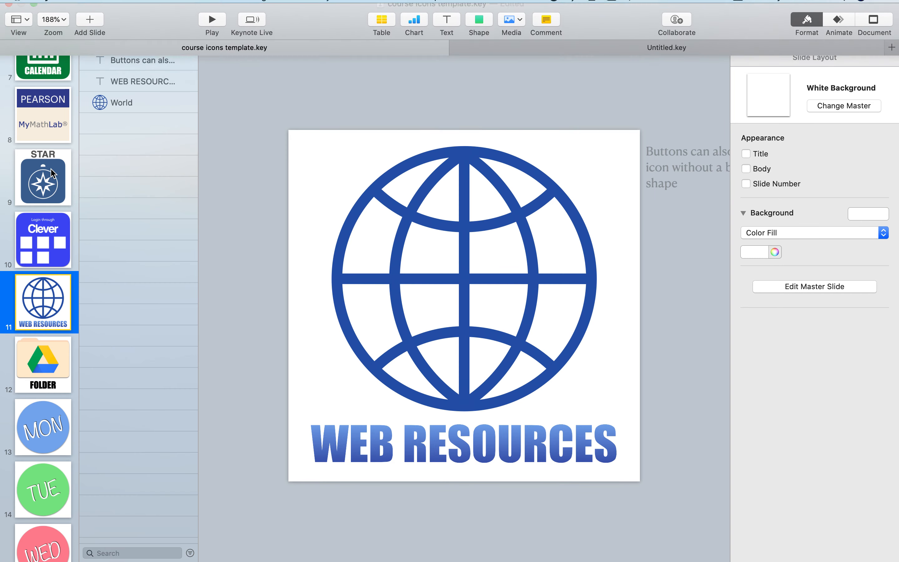
pyautogui.scroll(10, 42, 148)
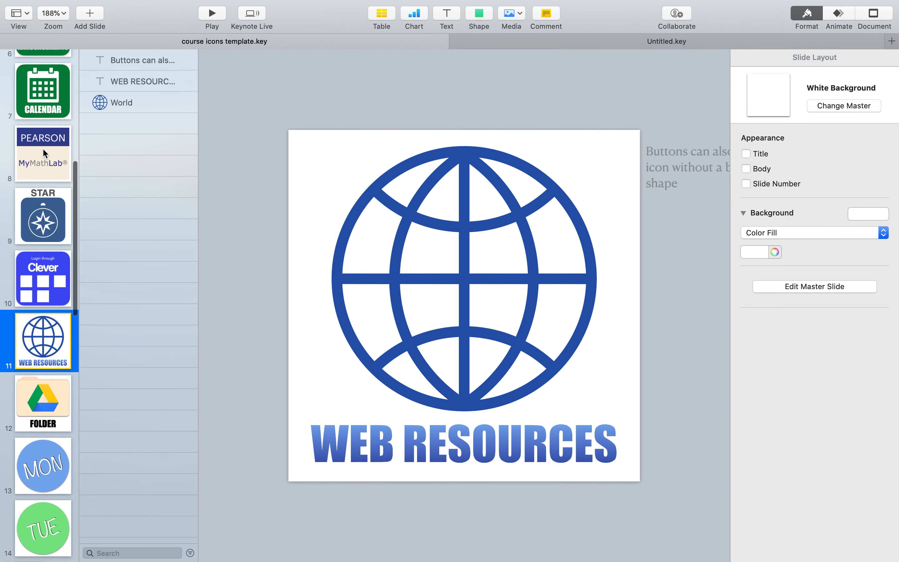
pyautogui.click(611, 42)
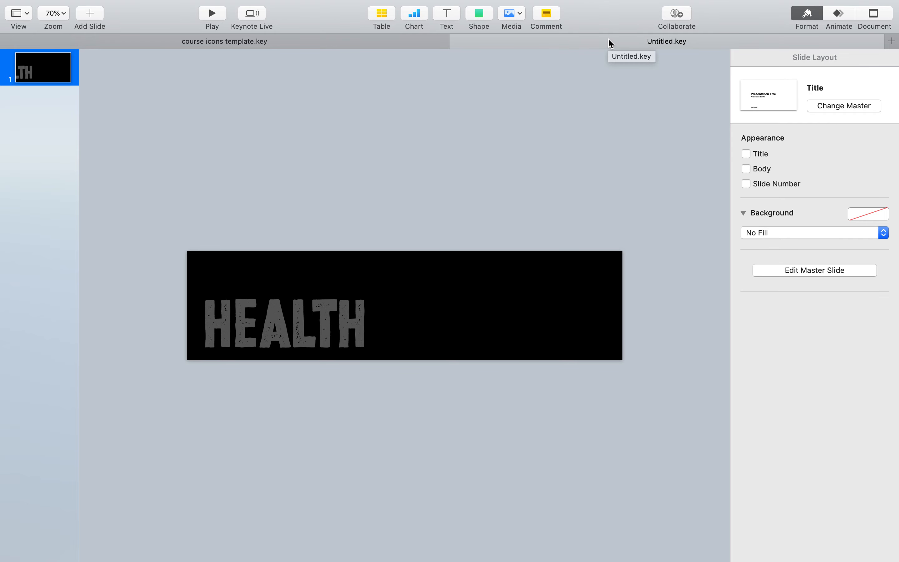
# Open the recently used presentation twitter posts.key
pyautogui.click(88, 7)
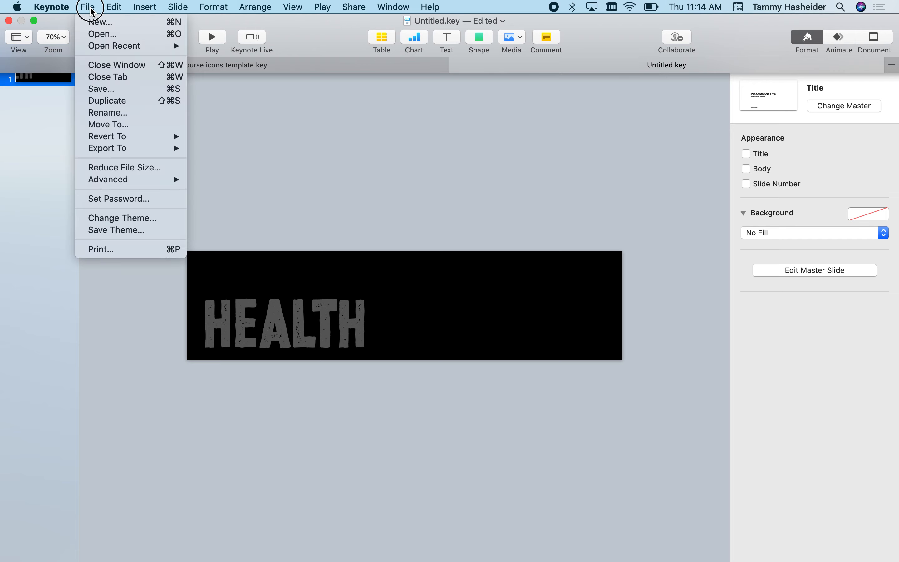
pyautogui.moveTo(110, 49)
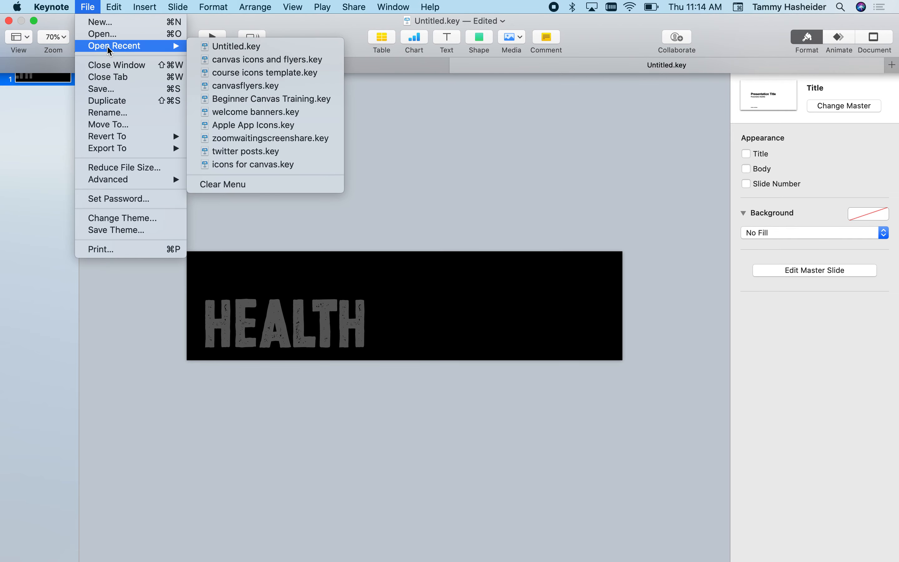
pyautogui.click(281, 152)
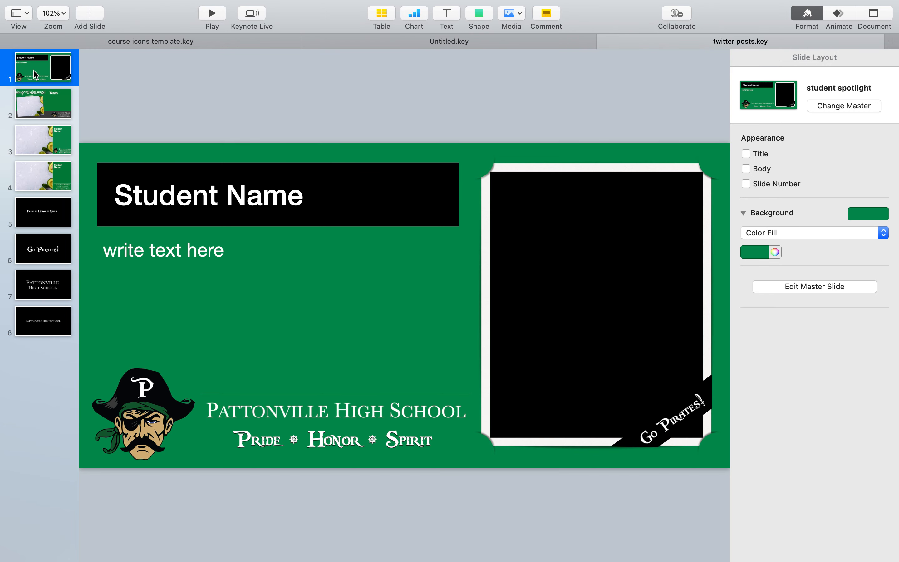
# Look through the slides of the twitter posts presentation and check the document's slide size setting
pyautogui.click(34, 151)
pyautogui.click(36, 184)
pyautogui.click(37, 222)
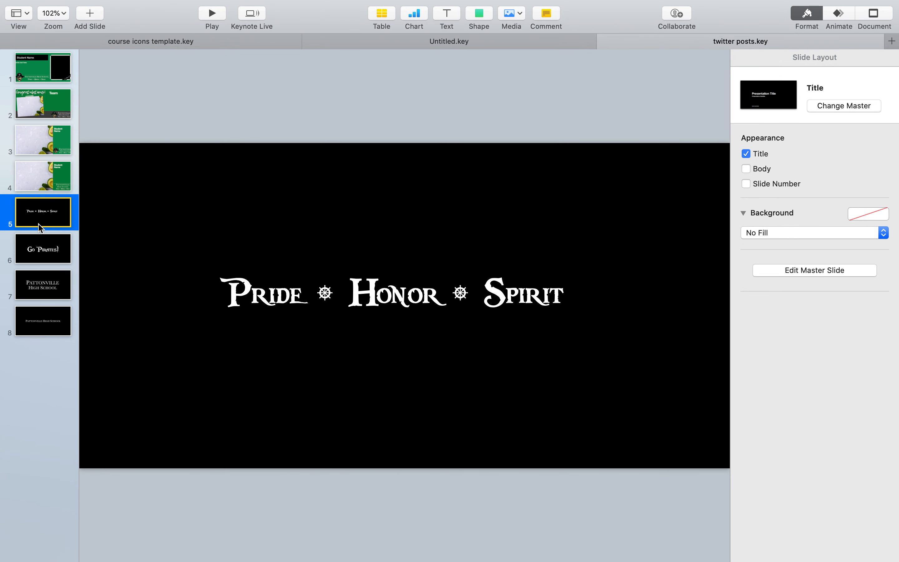
pyautogui.click(39, 257)
pyautogui.click(41, 285)
pyautogui.click(44, 316)
pyautogui.click(64, 293)
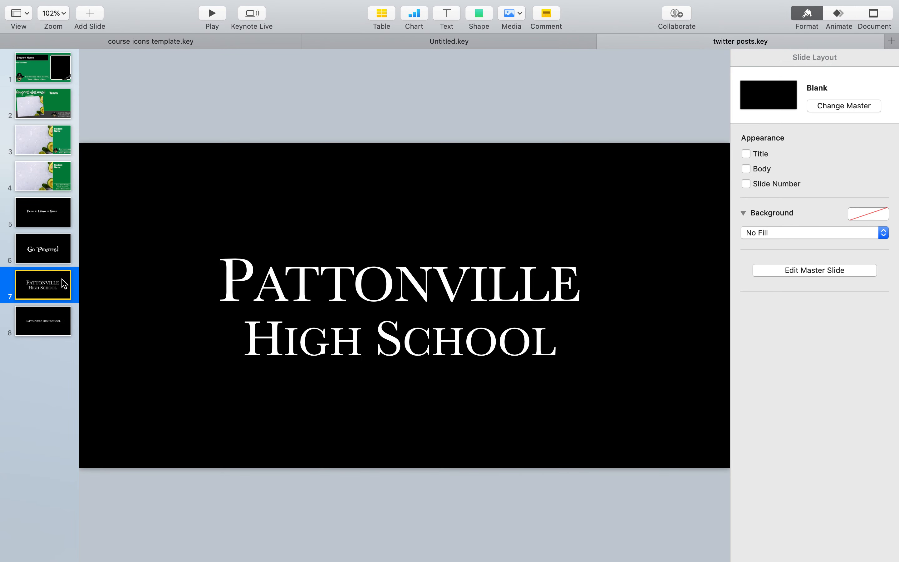
pyautogui.click(64, 242)
pyautogui.click(62, 221)
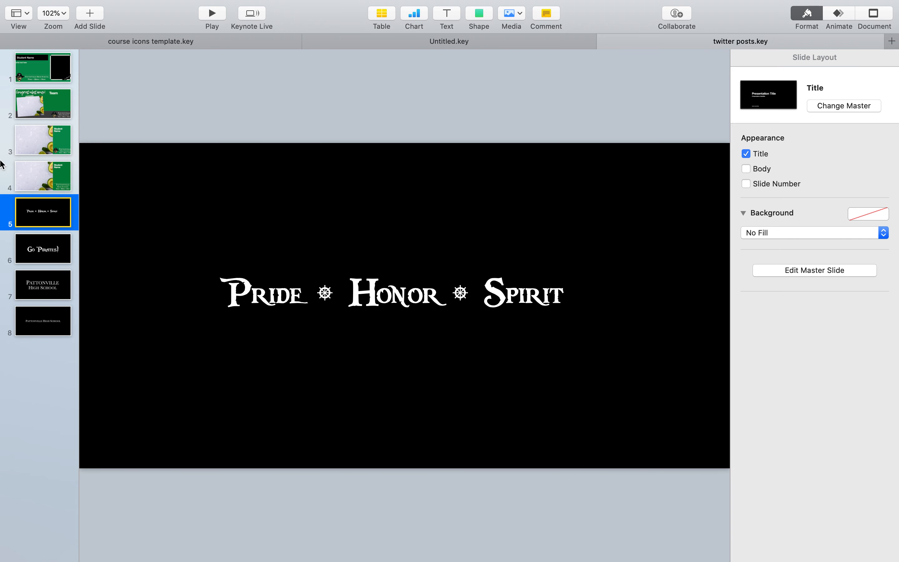
pyautogui.click(47, 67)
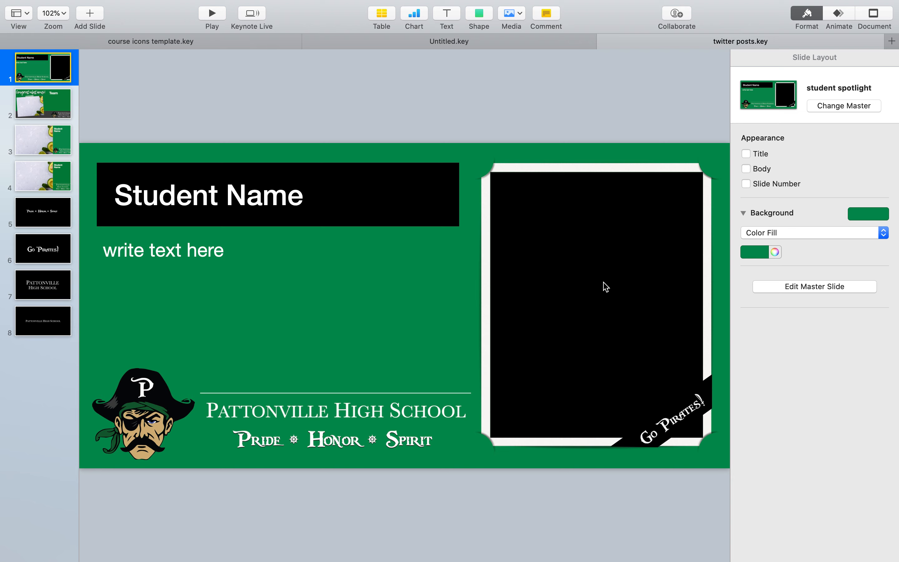
pyautogui.click(39, 110)
pyautogui.click(50, 76)
pyautogui.click(881, 16)
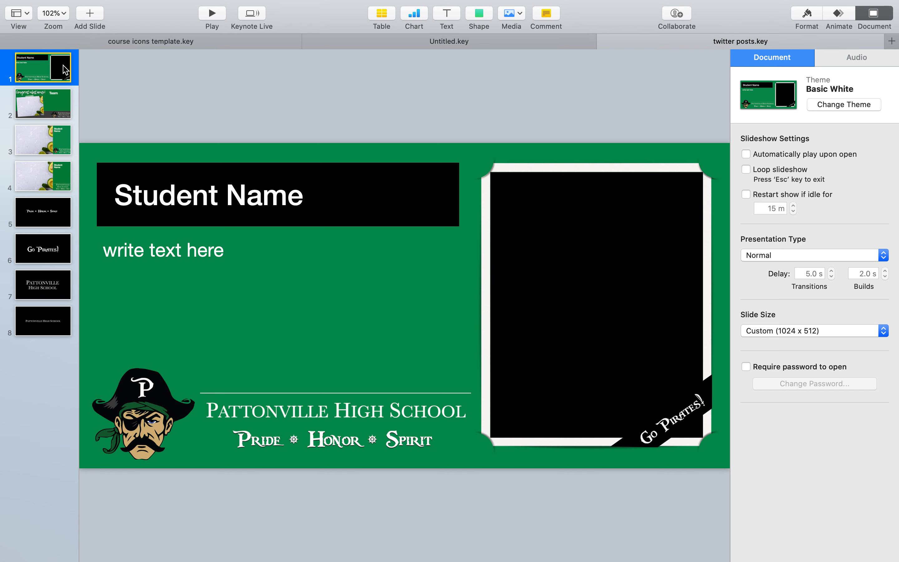
# Look over the export formats for the twitter posts presentation without exporting it
pyautogui.click(89, 8)
pyautogui.moveTo(119, 148)
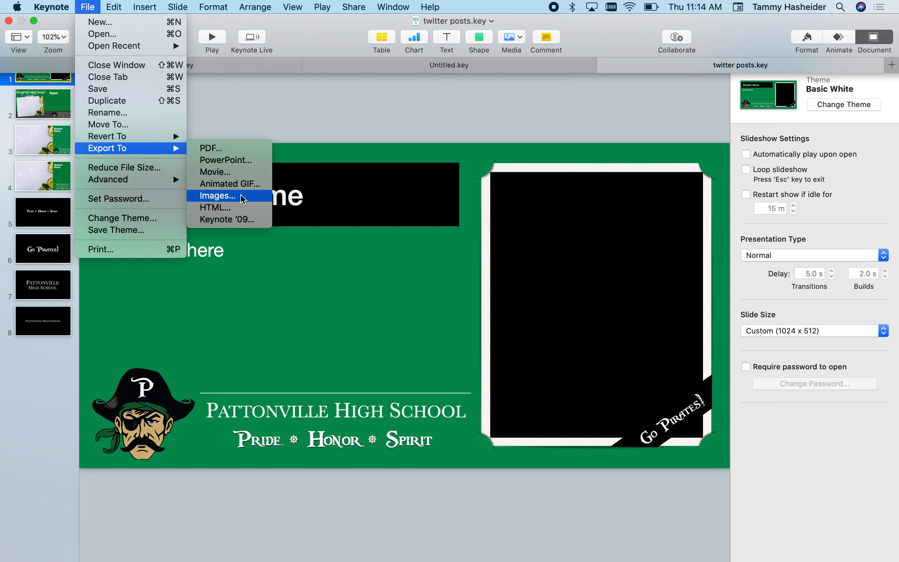
pyautogui.click(366, 74)
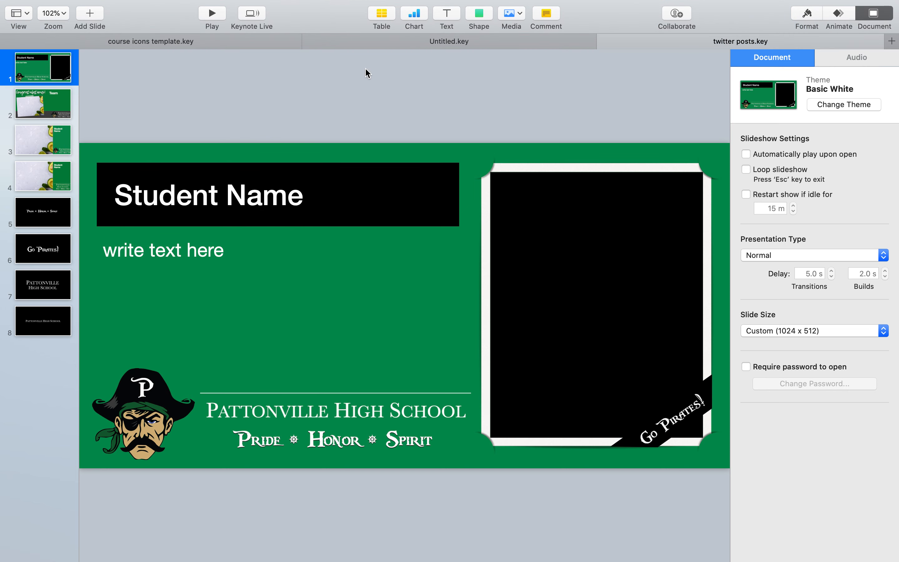
# Close the QuickTime Player video window, switch to Chrome and open a new browser tab
pyautogui.hotkey('ctrl', 'Left')
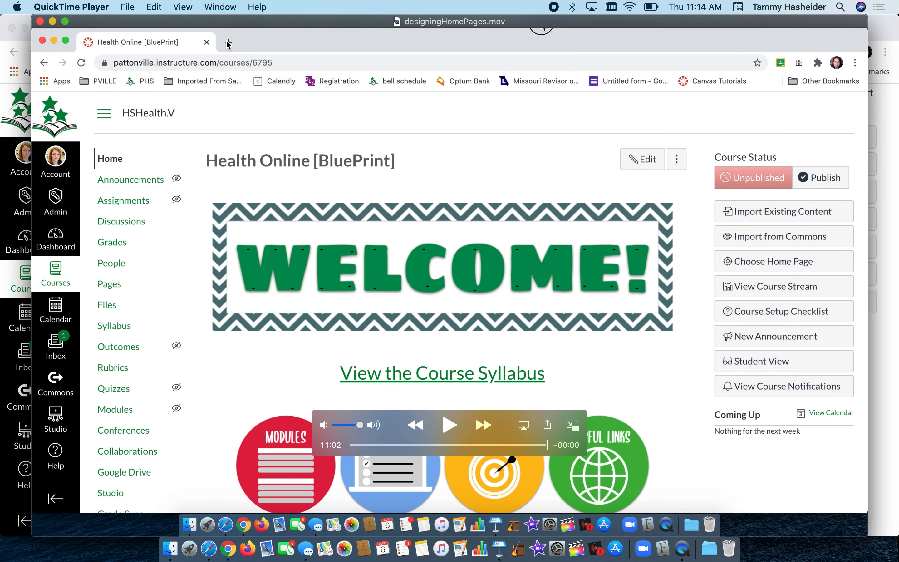
pyautogui.click(40, 21)
pyautogui.click(222, 36)
pyautogui.click(219, 33)
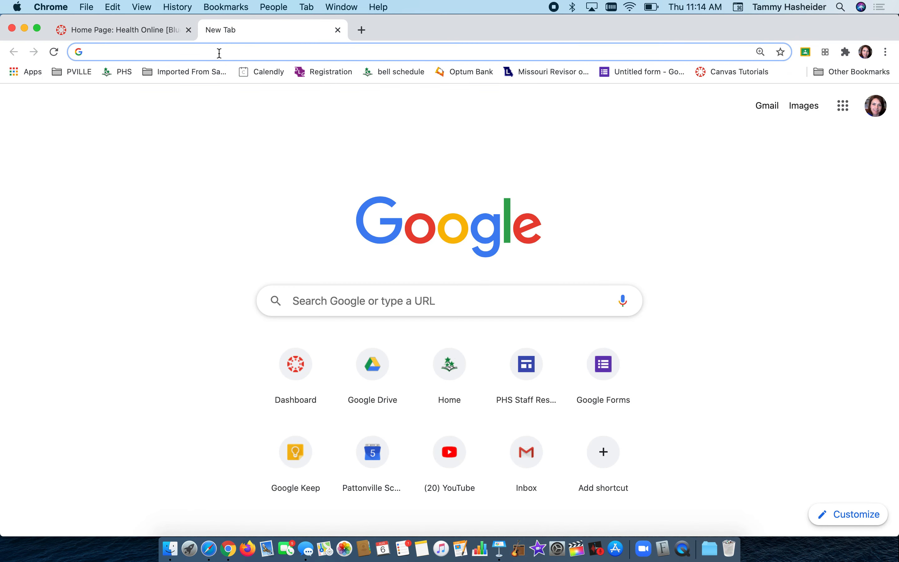
# Search for drawings.google.com and create a new blank drawing in Google Drawings
pyautogui.write('g')
pyautogui.press('BackSpace')
pyautogui.press('BackSpace')
pyautogui.write('drawings')
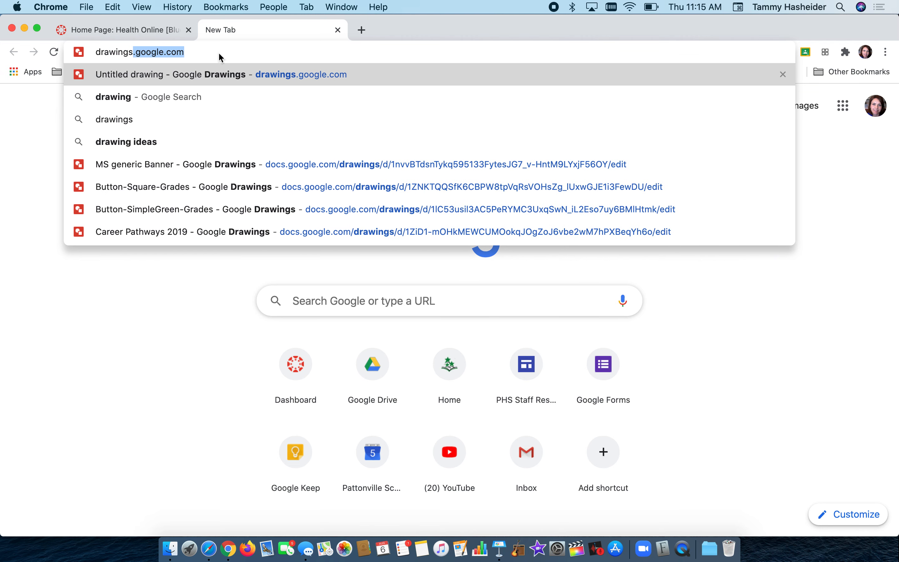
pyautogui.write('.google.cdom')
pyautogui.press('Return')
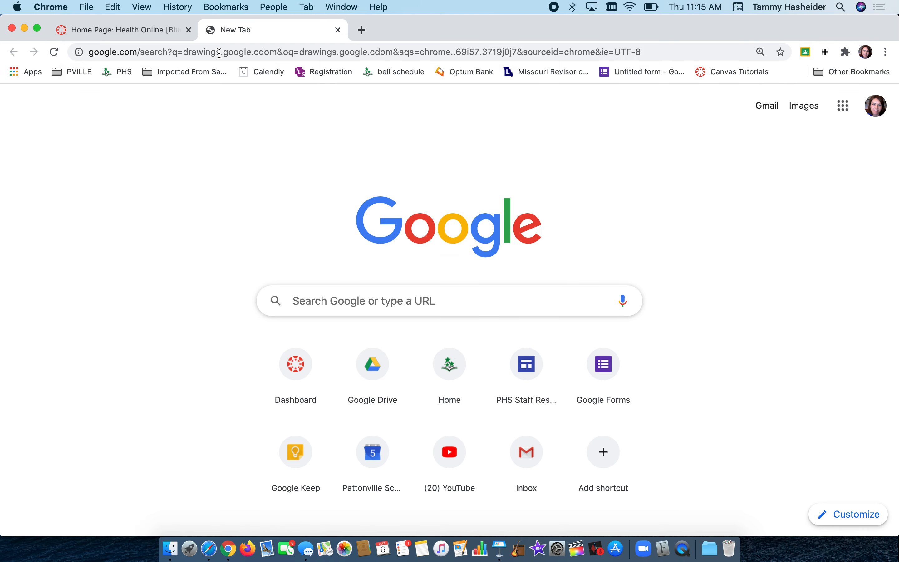
pyautogui.click(201, 111)
pyautogui.press('BackSpace')
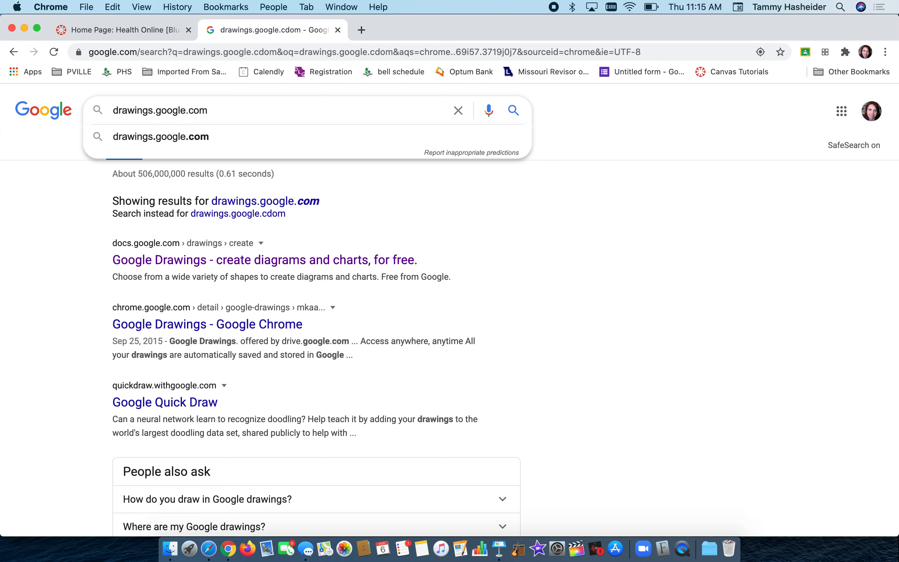
pyautogui.press('Return')
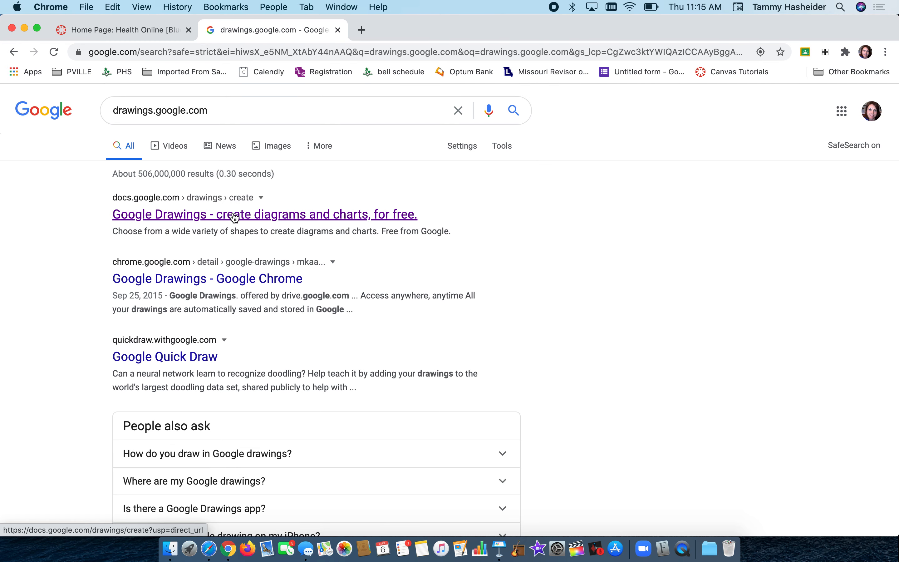
pyautogui.click(235, 216)
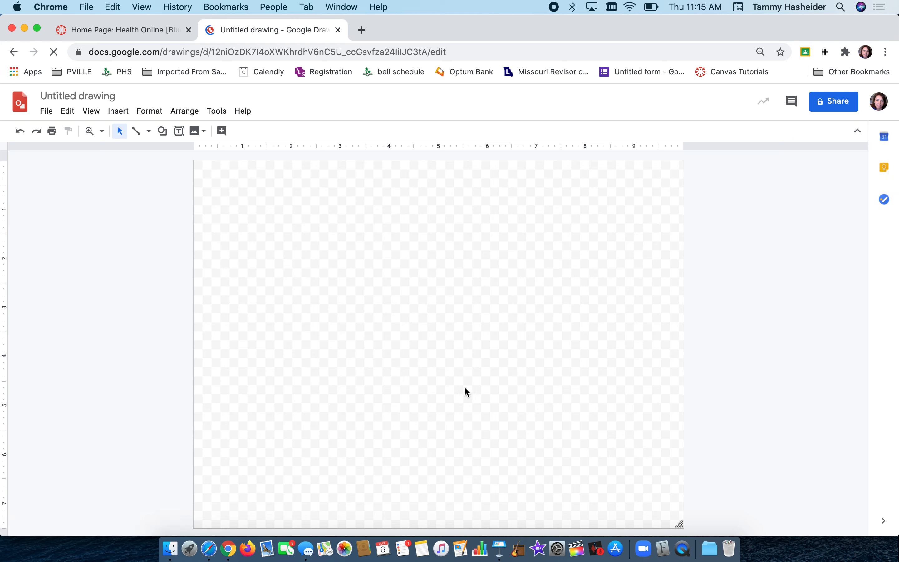
# Check the drawing's page setup for the Custom size fields and the available units, then close it without applying changes
pyautogui.click(48, 112)
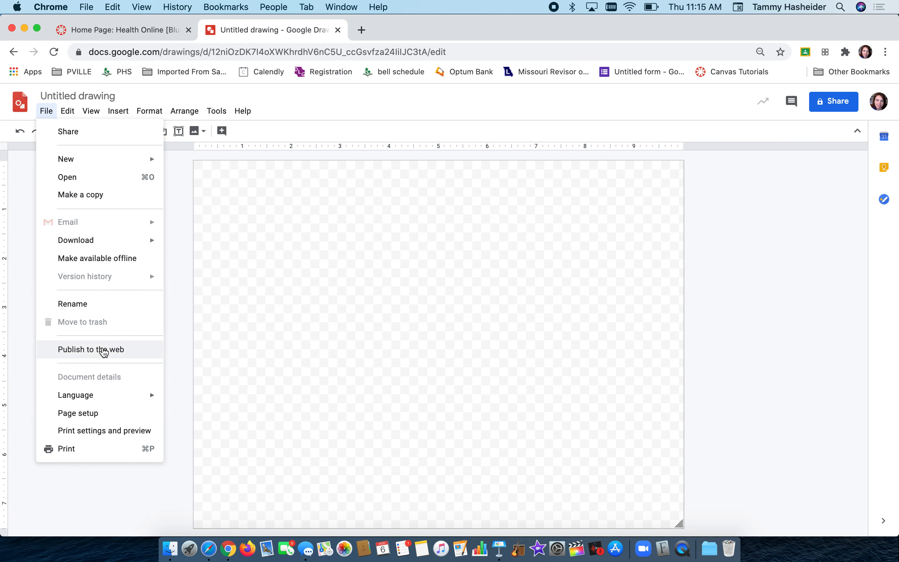
pyautogui.click(106, 416)
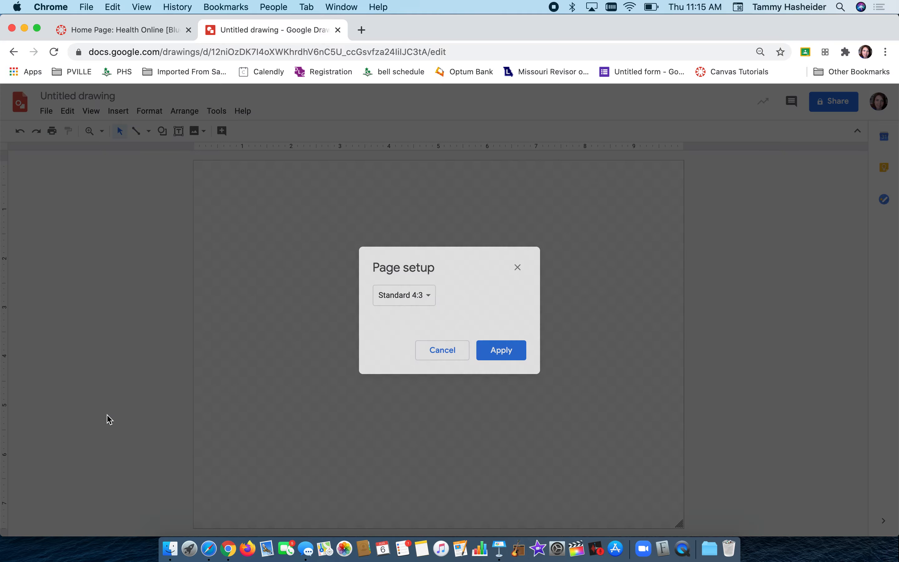
pyautogui.click(394, 304)
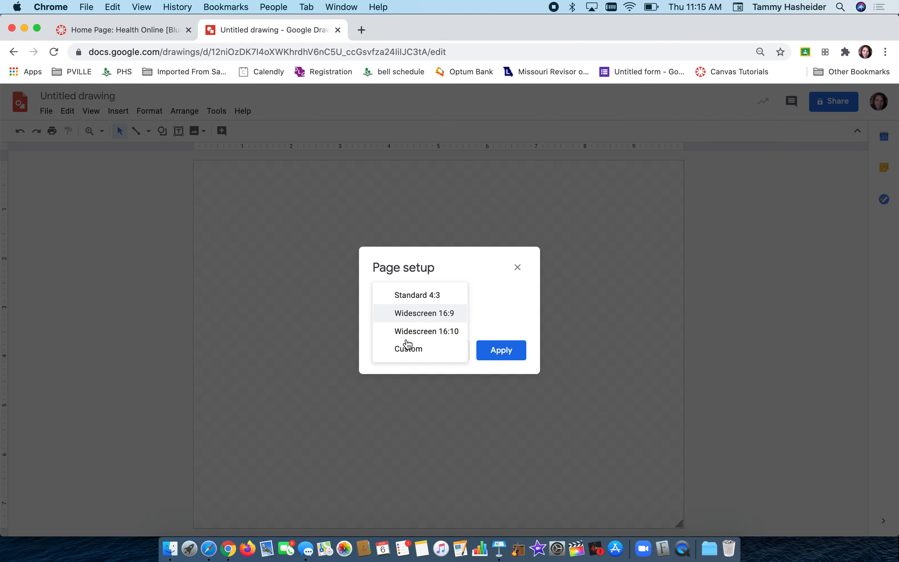
pyautogui.click(431, 351)
pyautogui.click(492, 328)
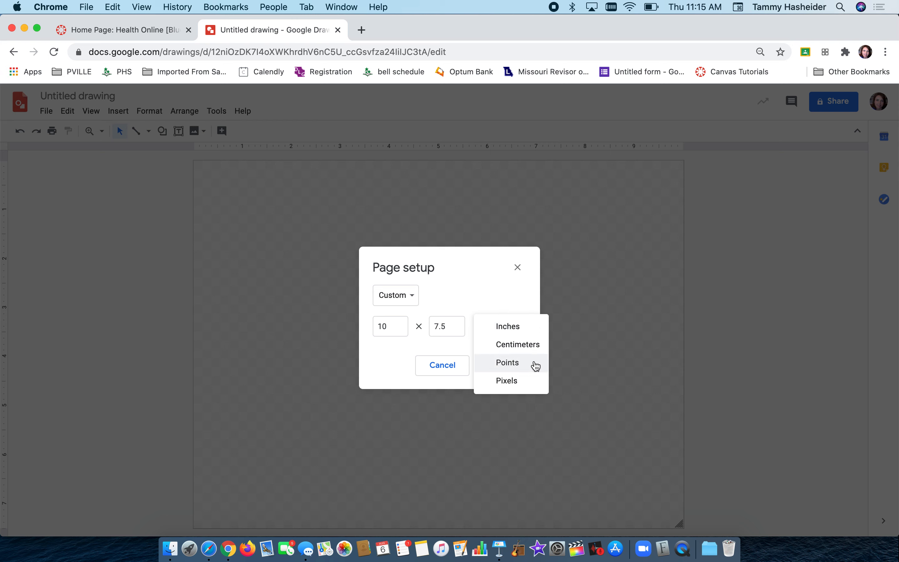
pyautogui.click(537, 302)
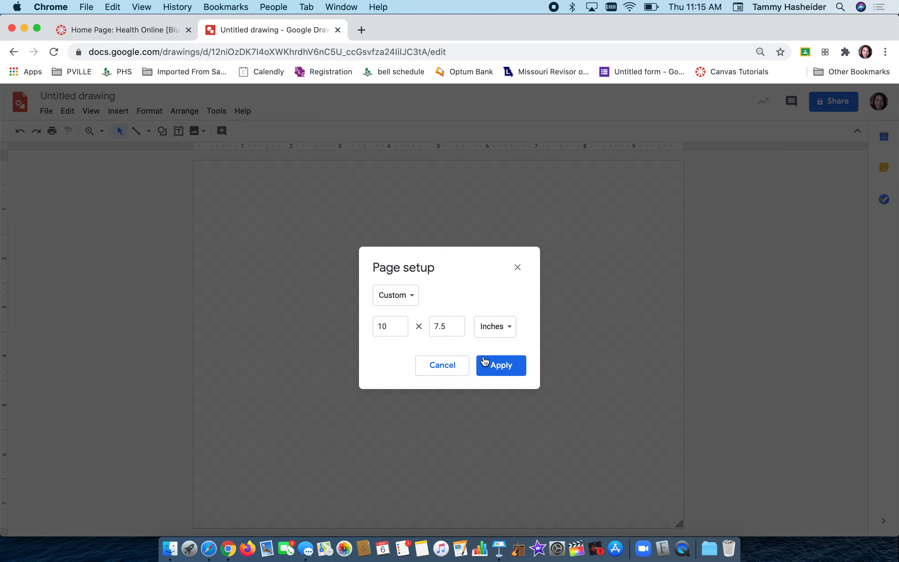
pyautogui.click(445, 366)
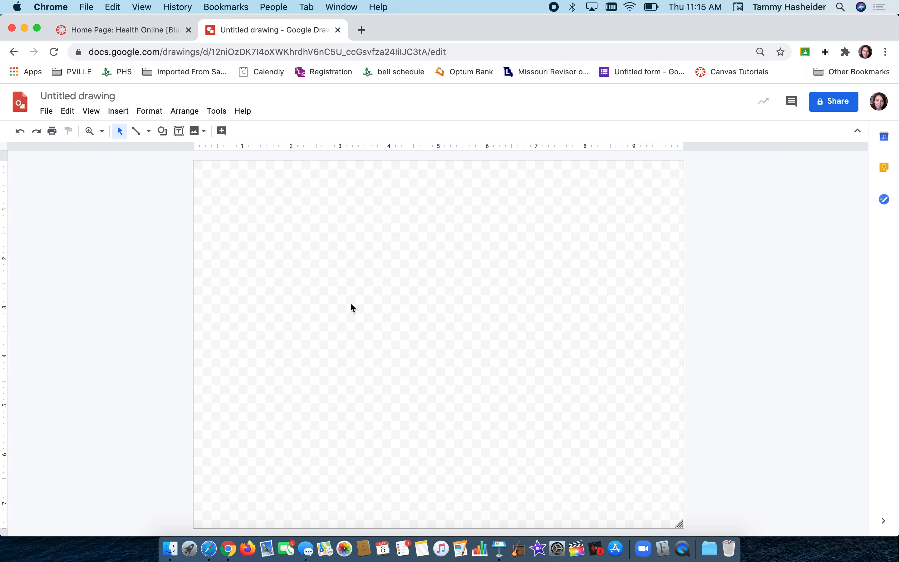
# Look over the file formats available for downloading the drawing
pyautogui.click(46, 111)
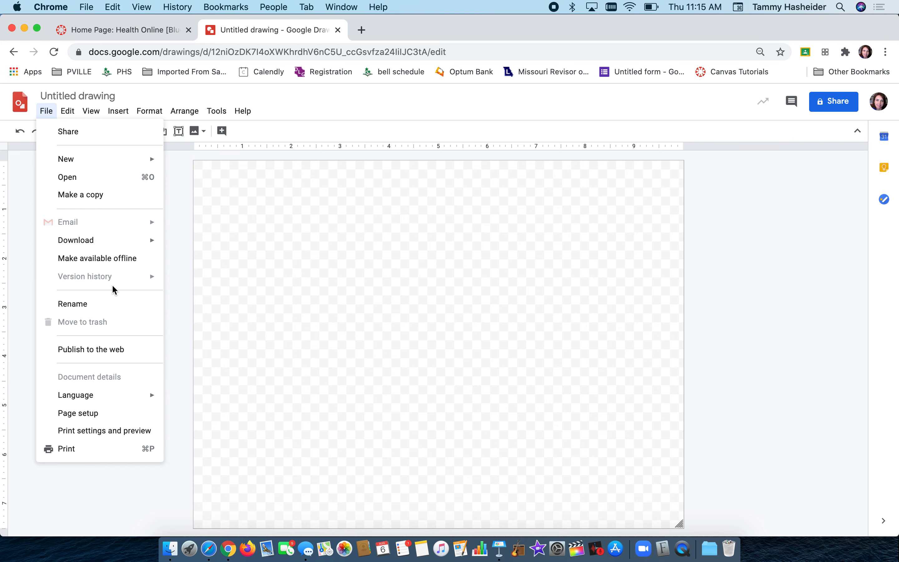
pyautogui.moveTo(104, 249)
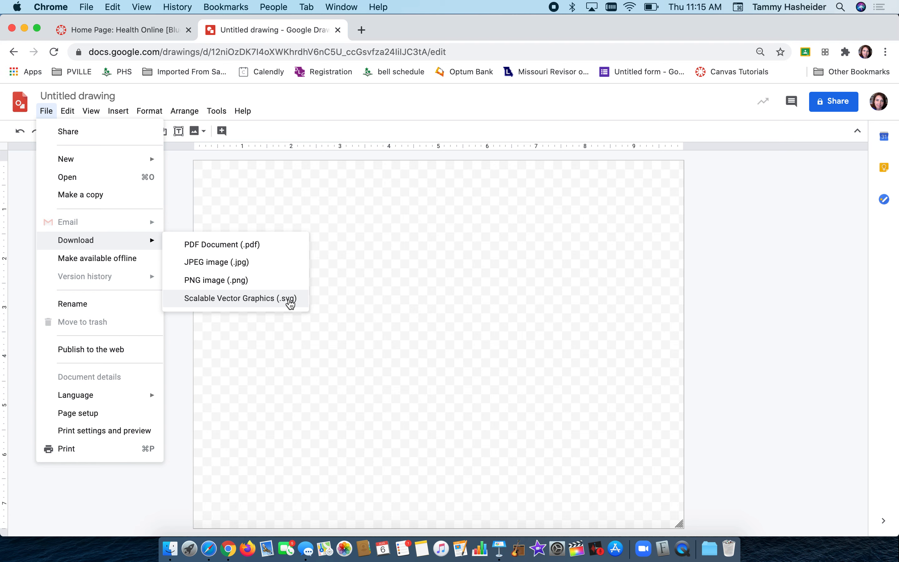
pyautogui.click(290, 302)
# Switch to Keynote, bring up the course icons template presentation and browse the shape library through the Objects category
pyautogui.hotkey('ctrl', 'Right')
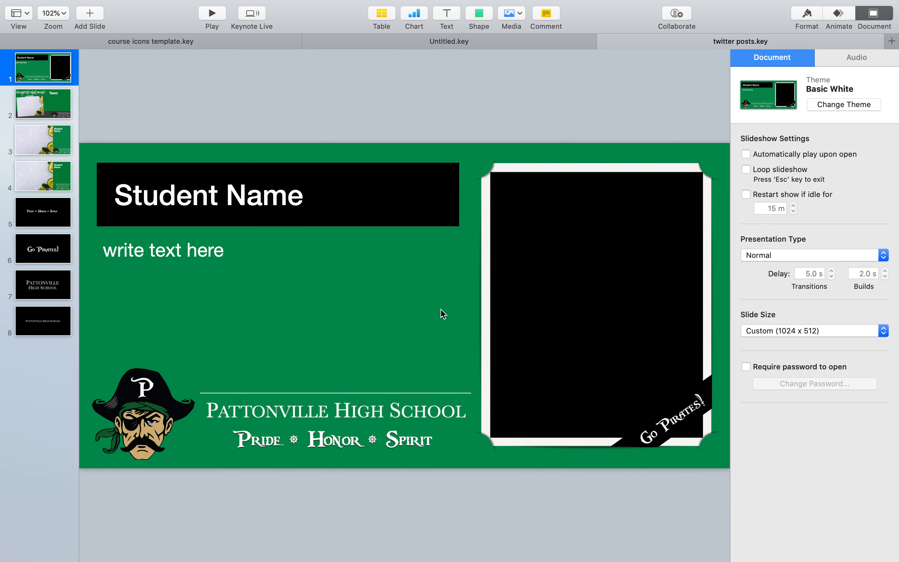
pyautogui.click(209, 40)
pyautogui.click(482, 17)
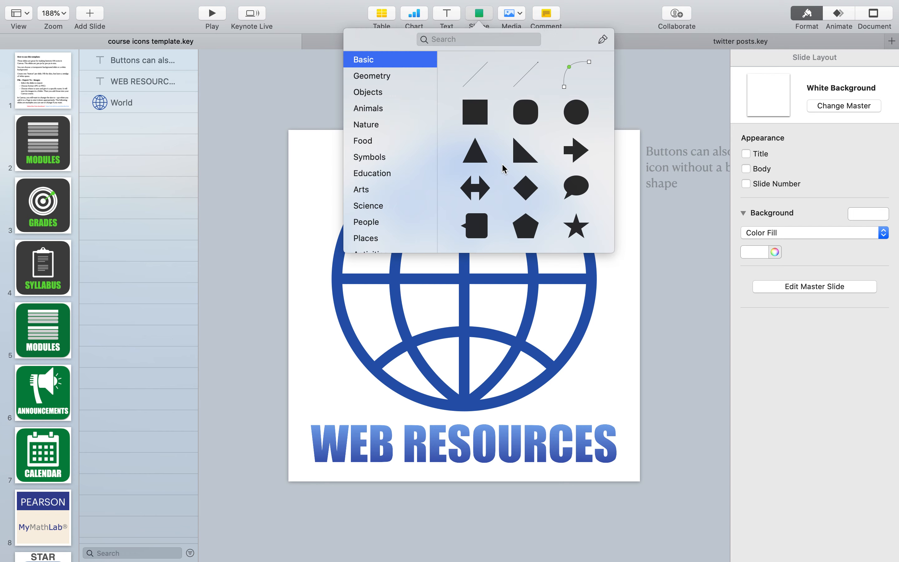
pyautogui.scroll(-6, 533, 149)
pyautogui.scroll(-15, 533, 149)
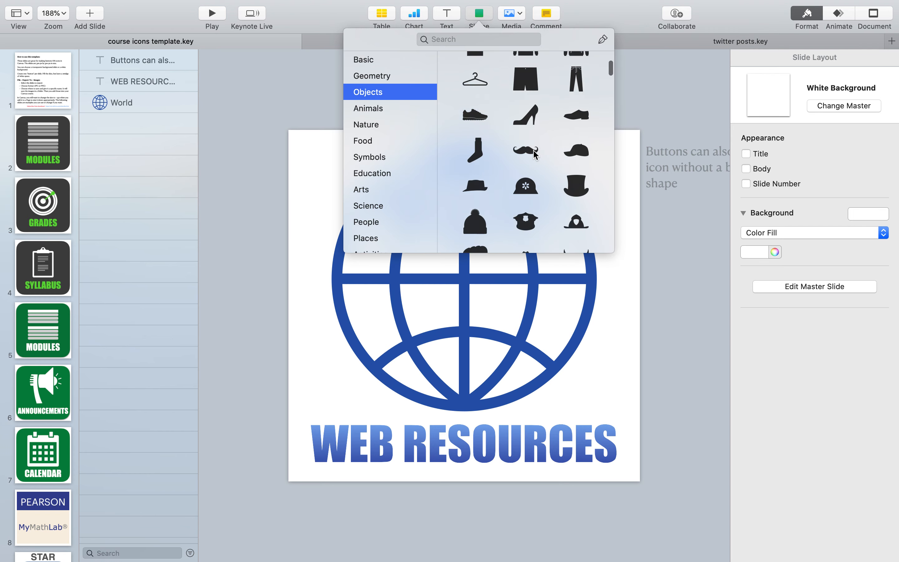
pyautogui.scroll(-15, 533, 149)
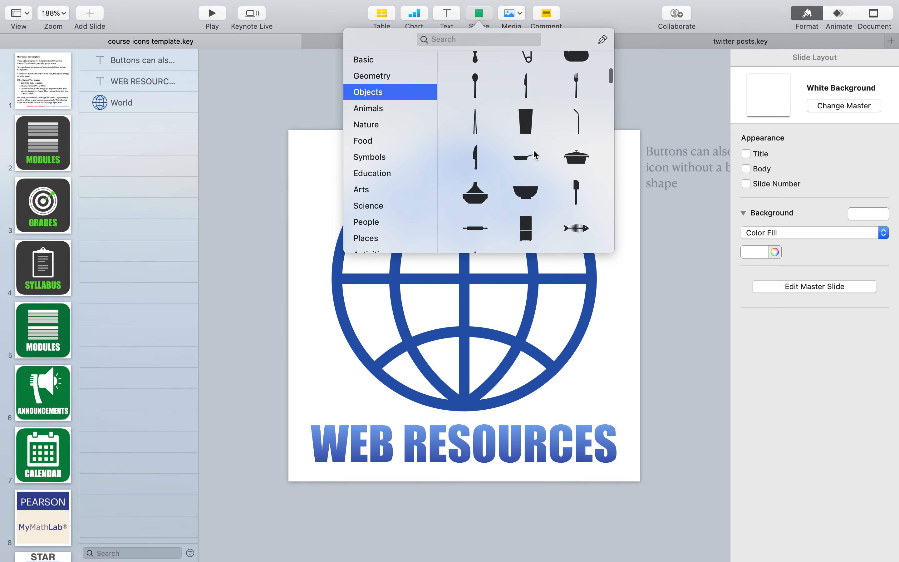
pyautogui.scroll(-15, 539, 140)
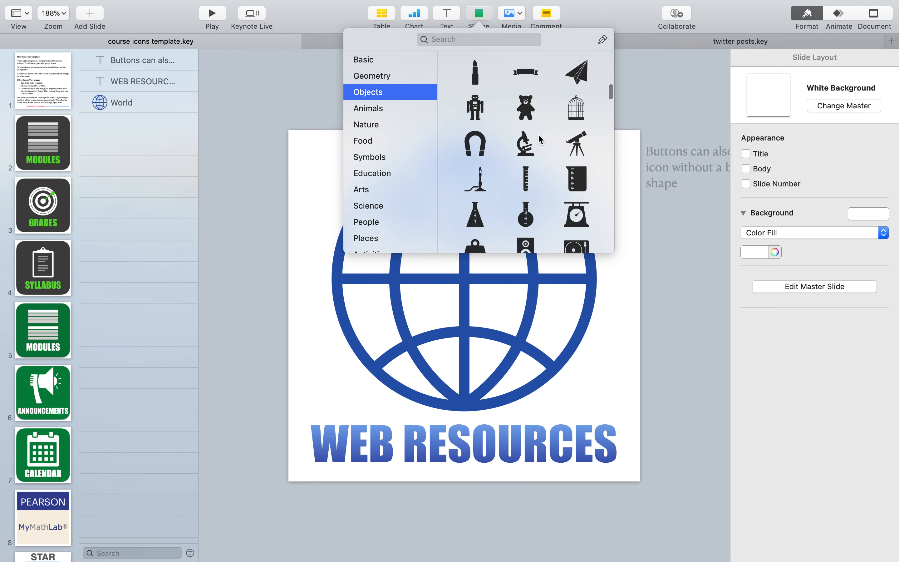
pyautogui.scroll(-5, 539, 140)
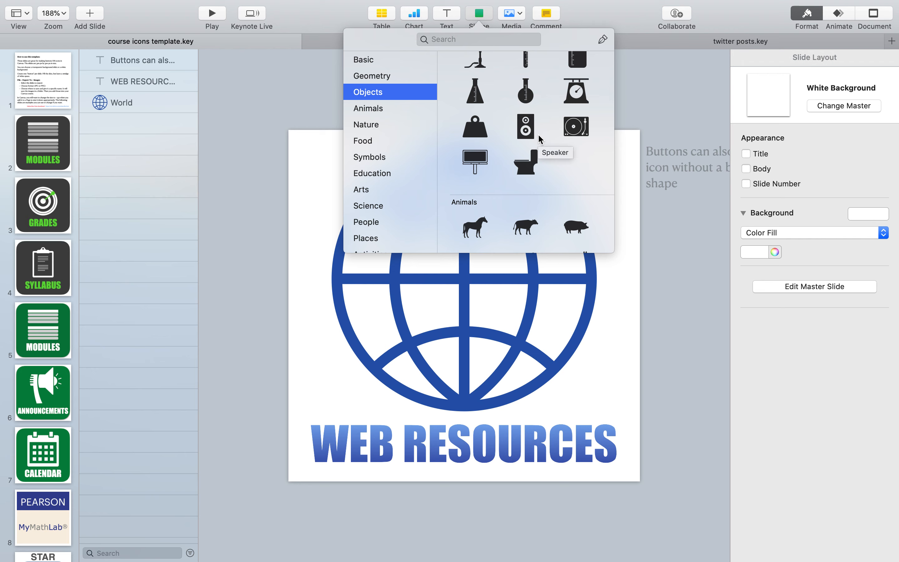
# Look through the template's icon slides, including Announcements, Modules, Calendar and the THU weekday button
pyautogui.click(58, 415)
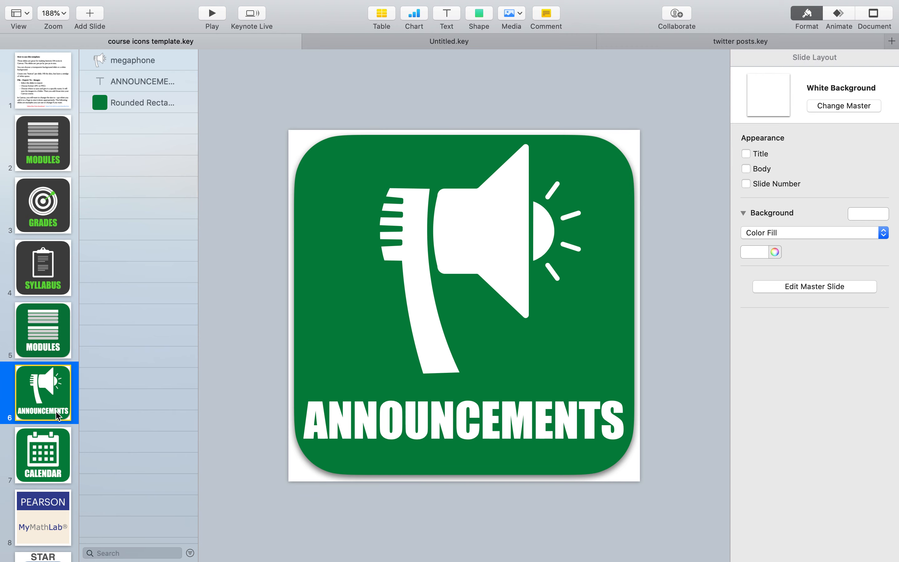
pyautogui.click(60, 162)
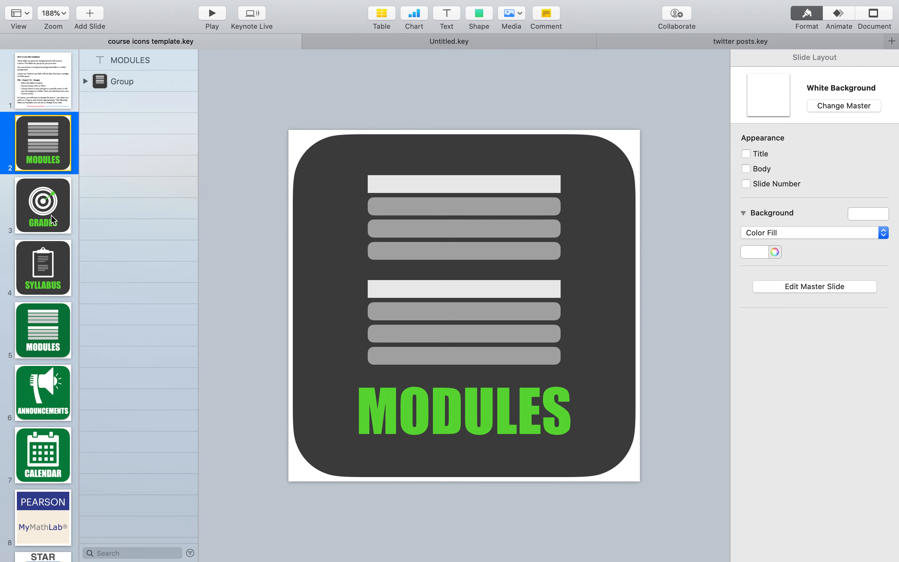
pyautogui.click(296, 135)
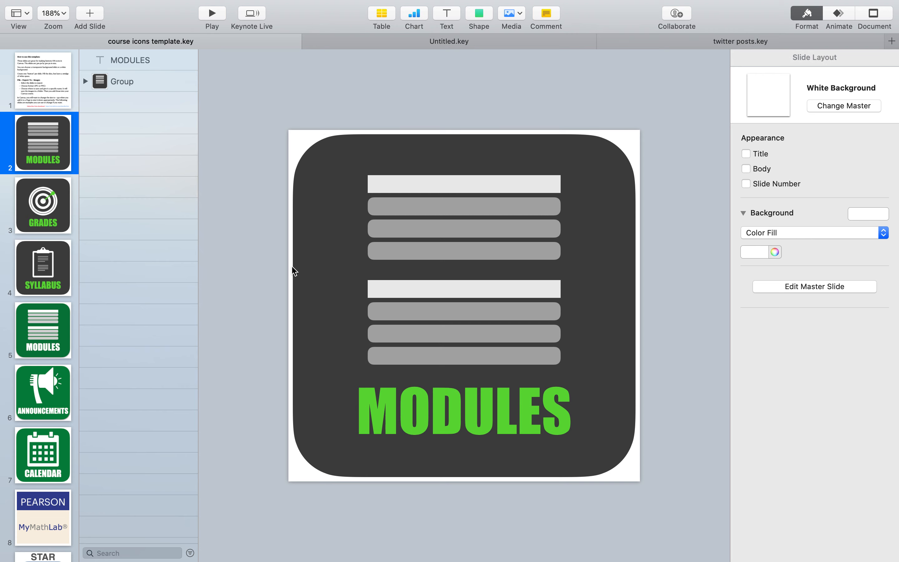
pyautogui.click(45, 454)
pyautogui.scroll(-10, 45, 455)
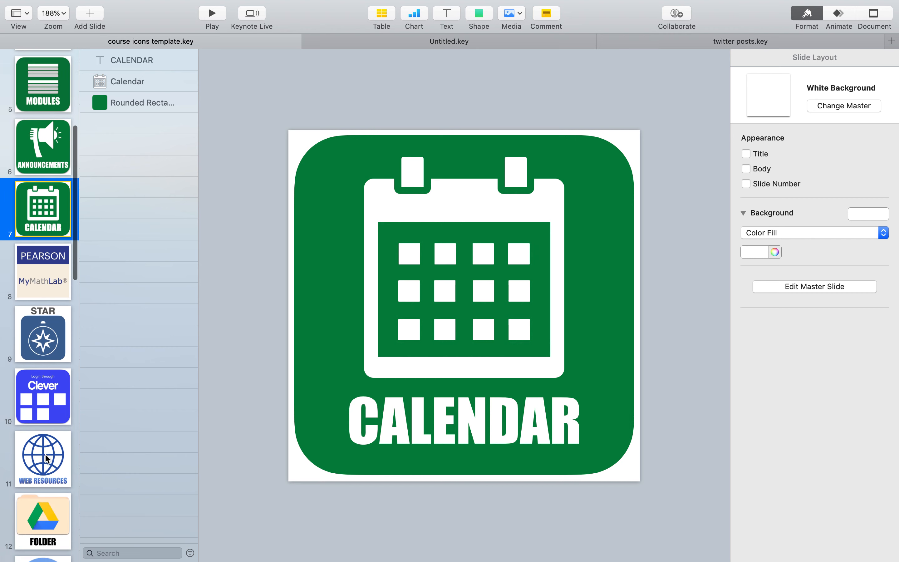
pyautogui.scroll(-5, 45, 455)
pyautogui.click(43, 394)
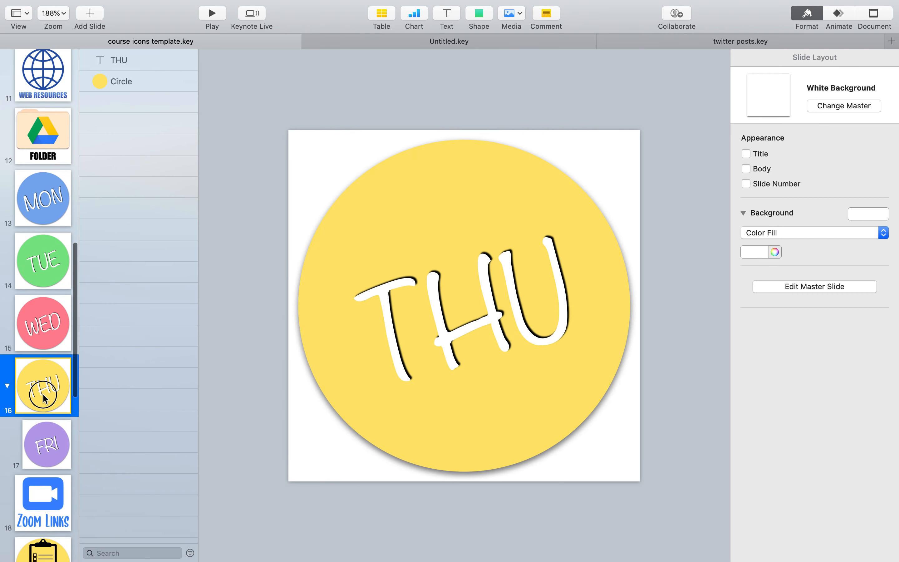